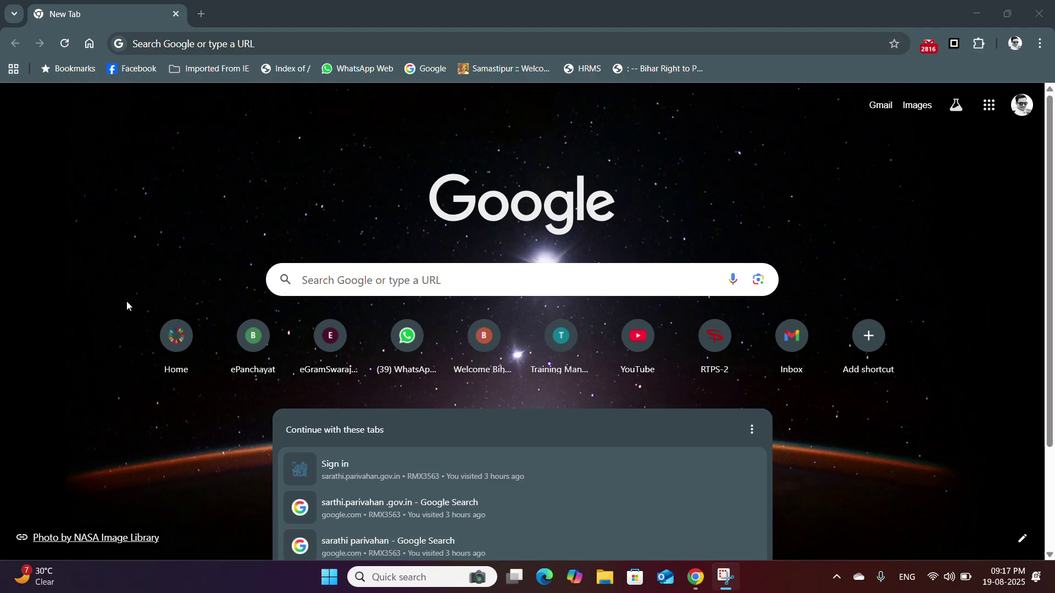
Step: Open the Panchayat Advancement Index portal at pai.gov.in and go to its login page
click(190, 44)
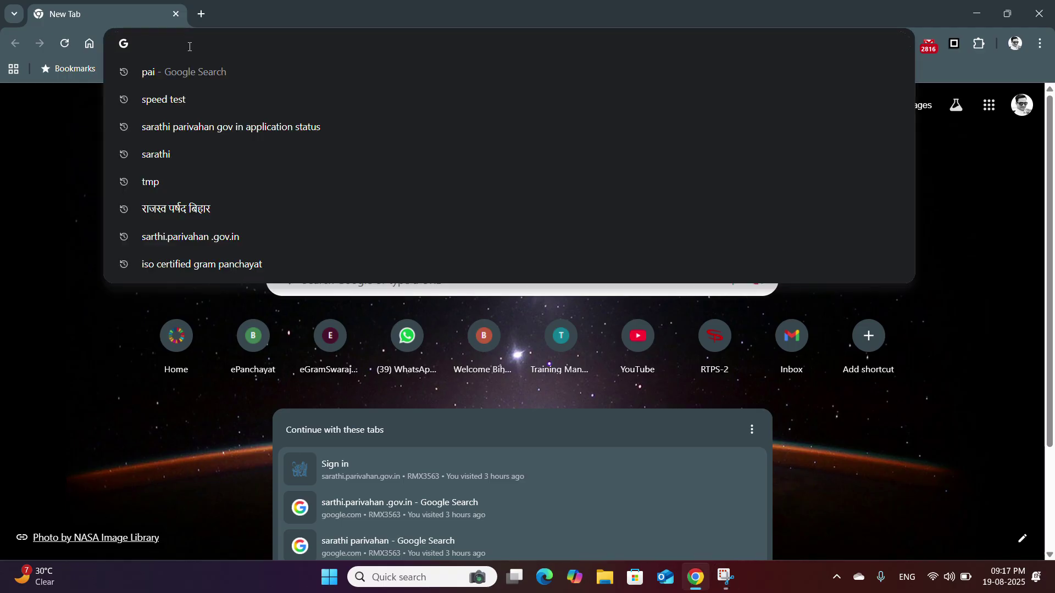
text(pa)
key(Return)
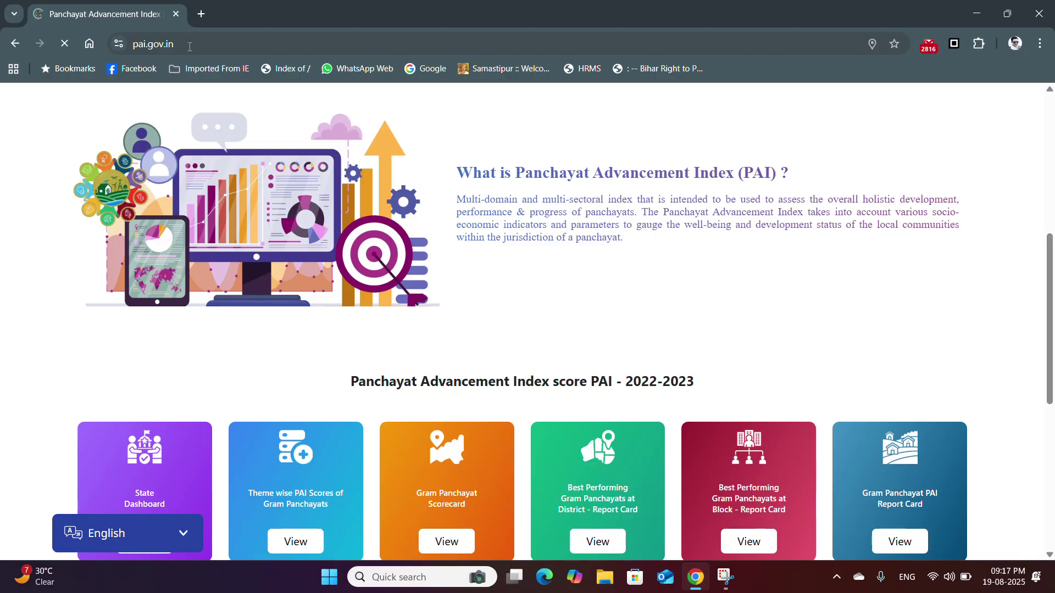
key(Page_Down)
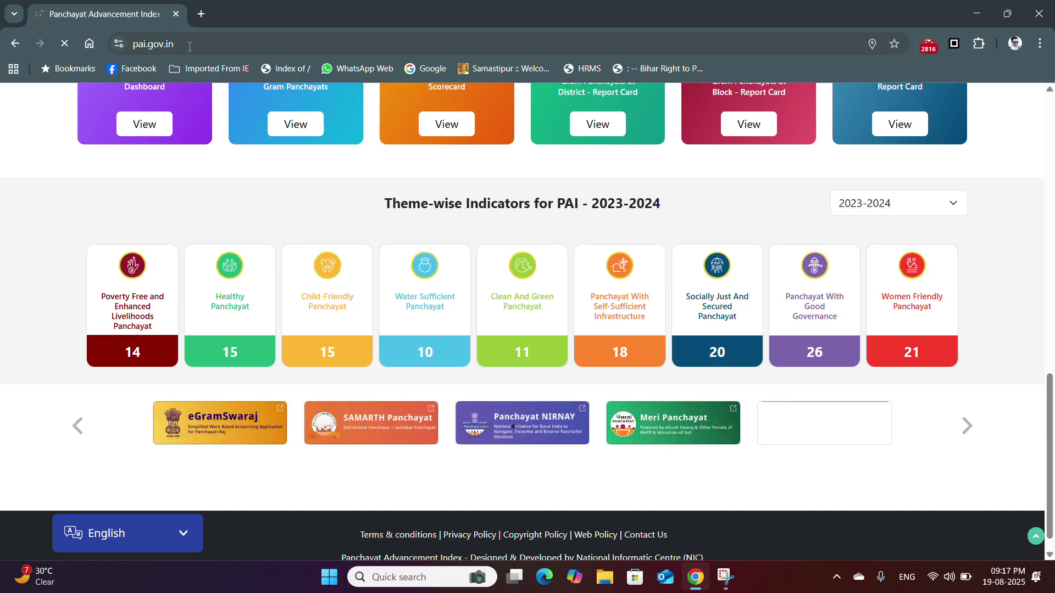
scroll(360, 201, up, 7)
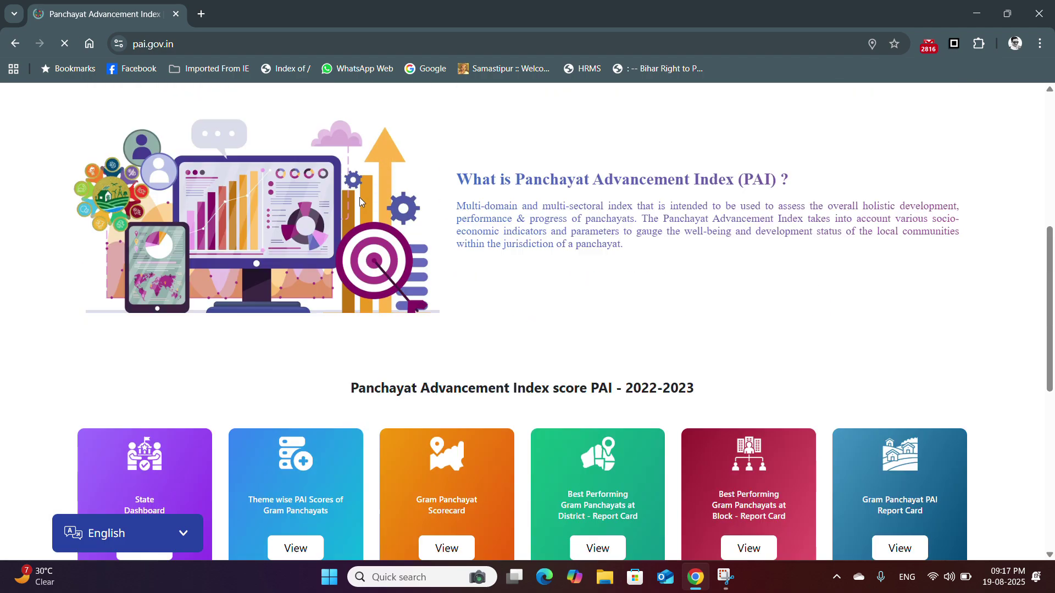
scroll(359, 199, up, 6)
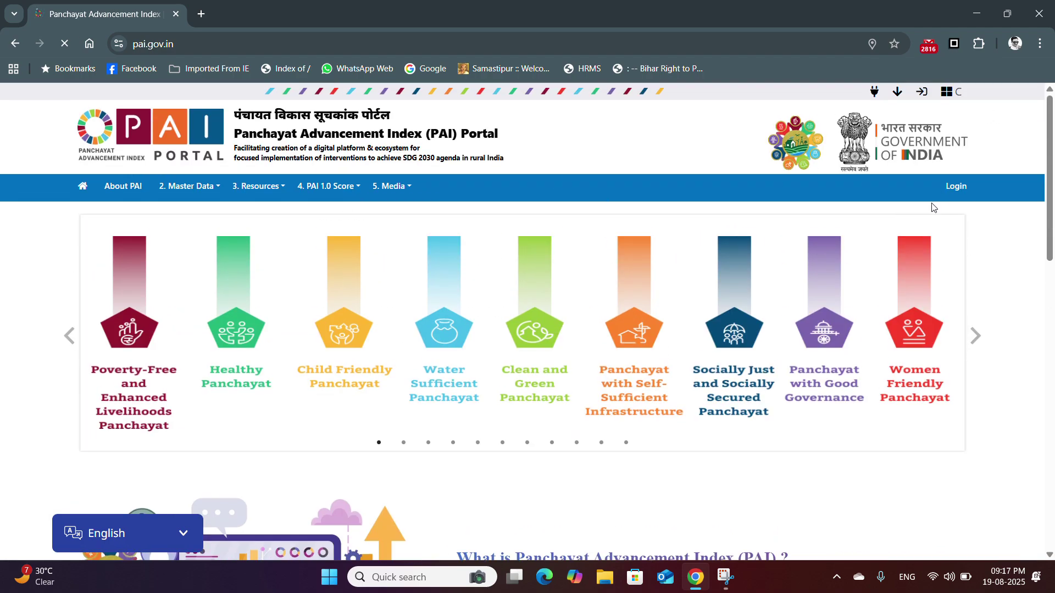
click(956, 186)
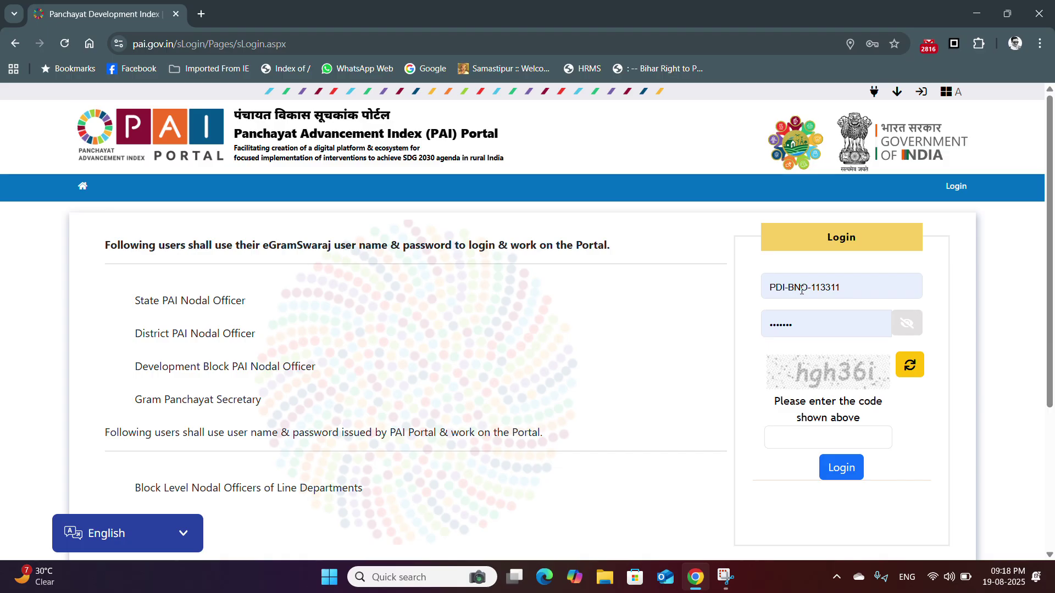
Step: Log in with the block administrator's saved username and password and the captcha code, and confirm the registered mobile number as correct
click(801, 290)
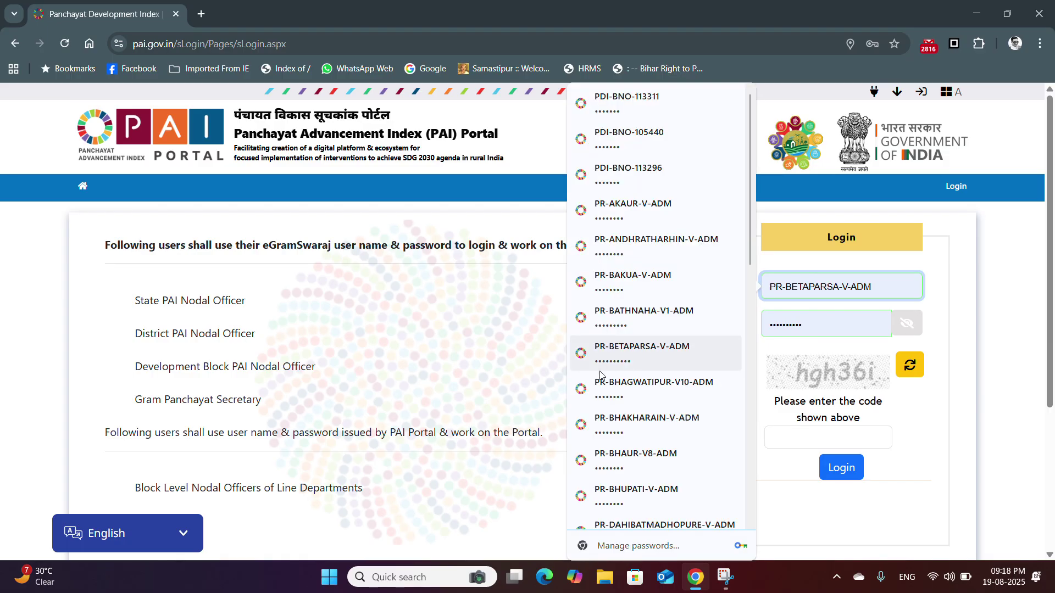
scroll(643, 365, down, 2)
scroll(669, 352, down, 2)
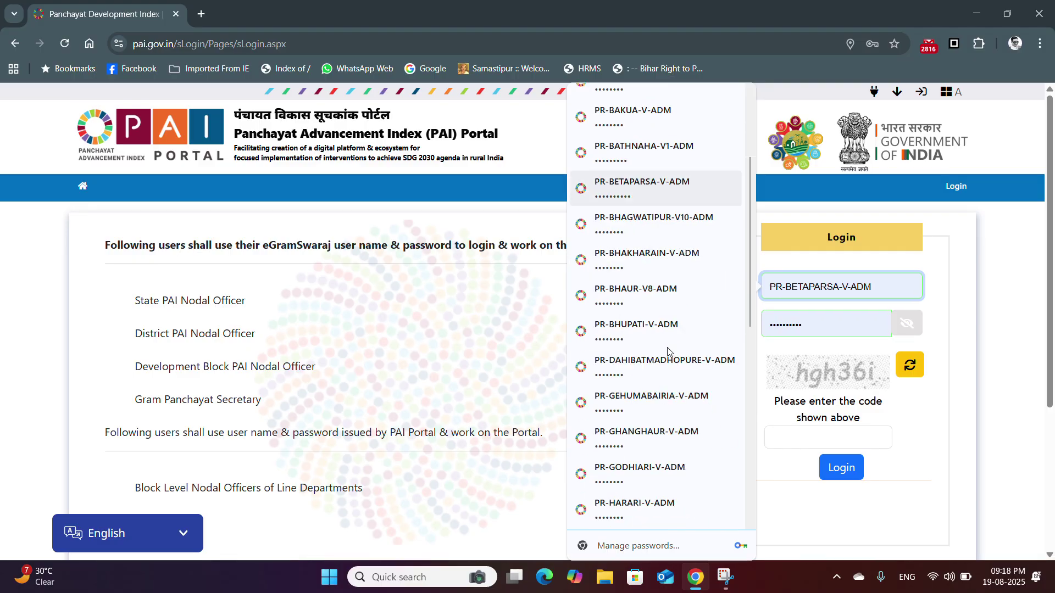
scroll(669, 352, down, 3)
scroll(668, 352, down, 4)
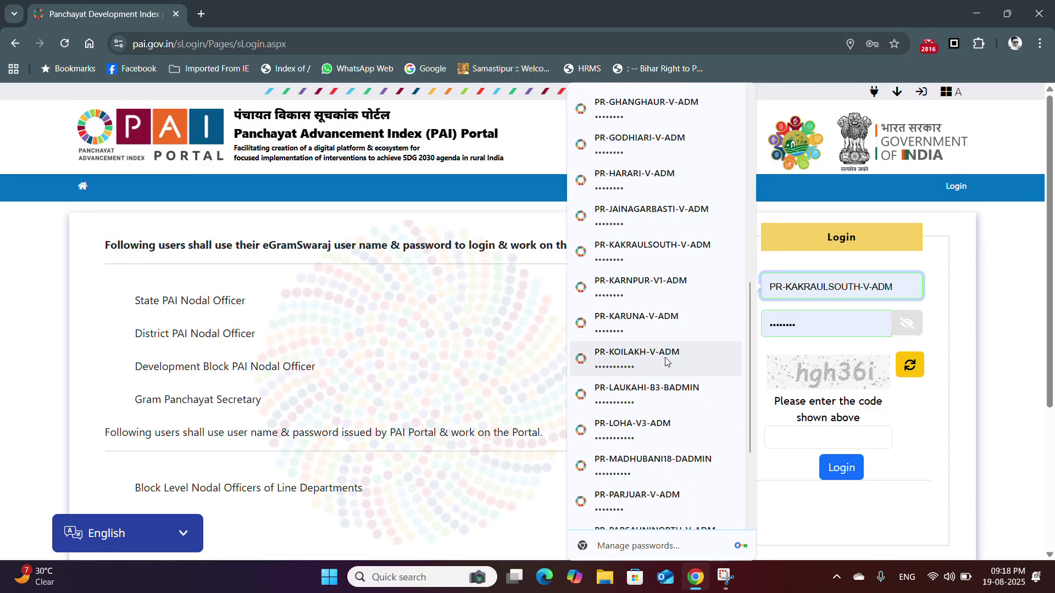
click(663, 396)
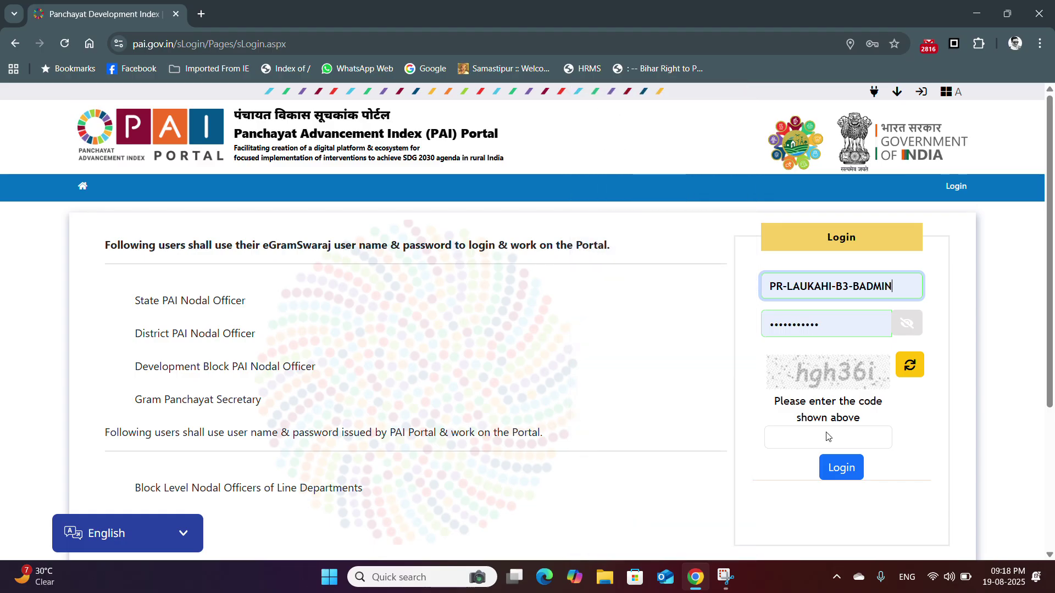
click(843, 469)
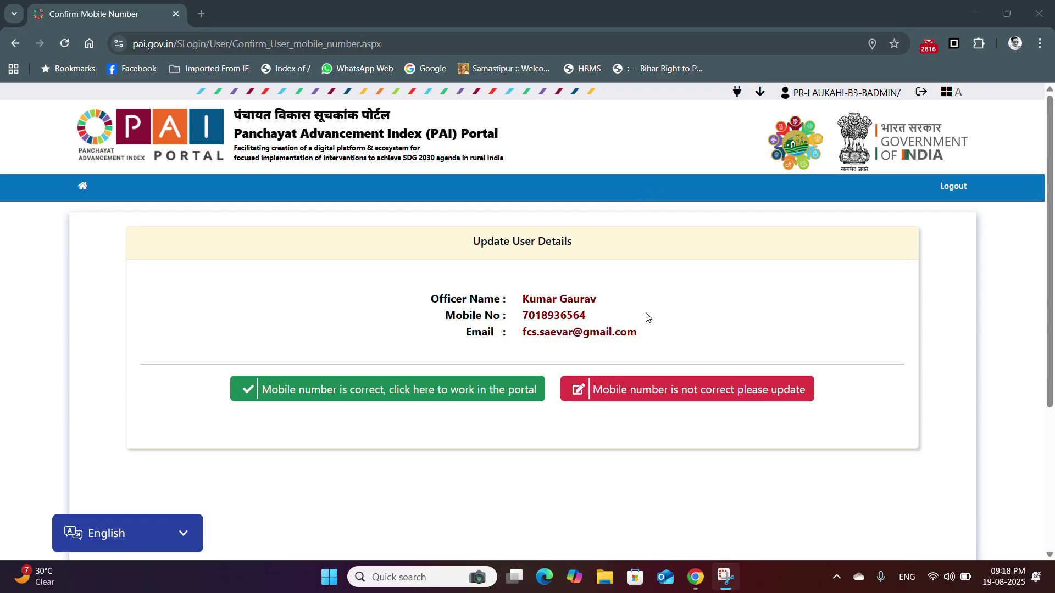
click(395, 393)
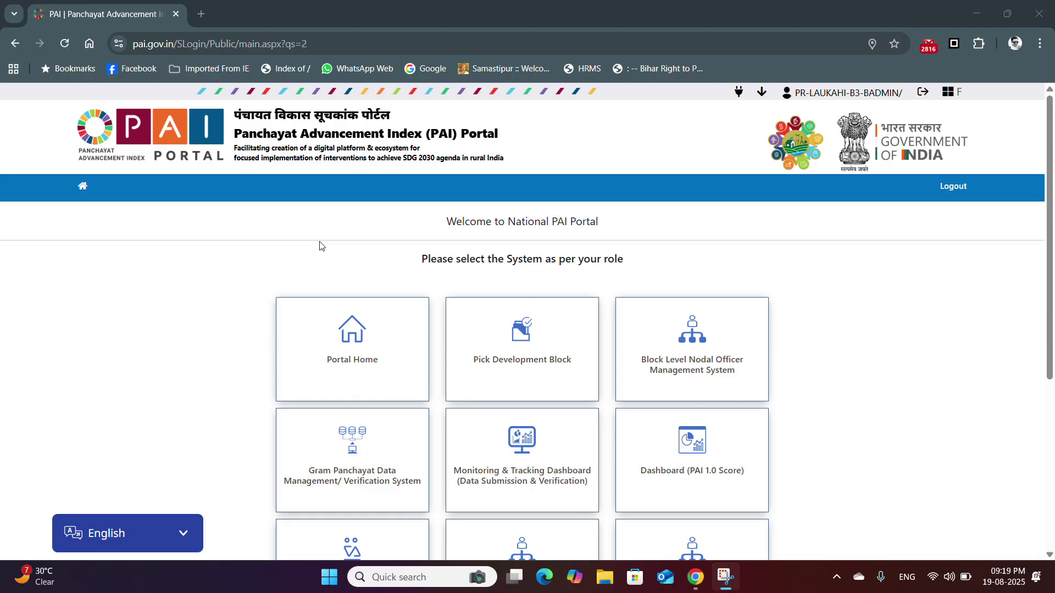
Step: Open the Block Level Nodal Officer Management System from the portal's system selection
scroll(319, 247, down, 3)
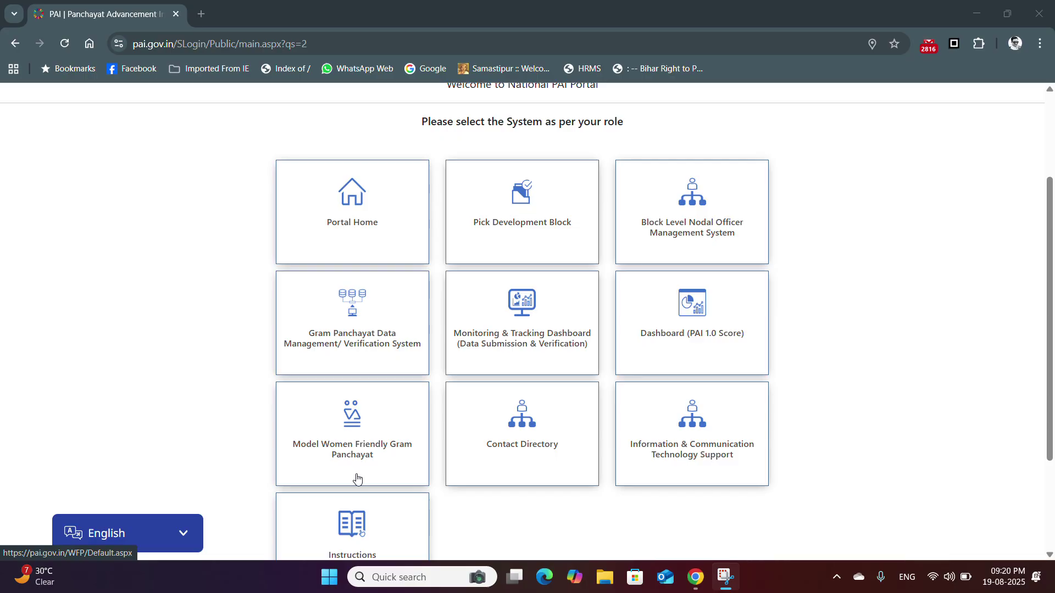
scroll(783, 364, up, 3)
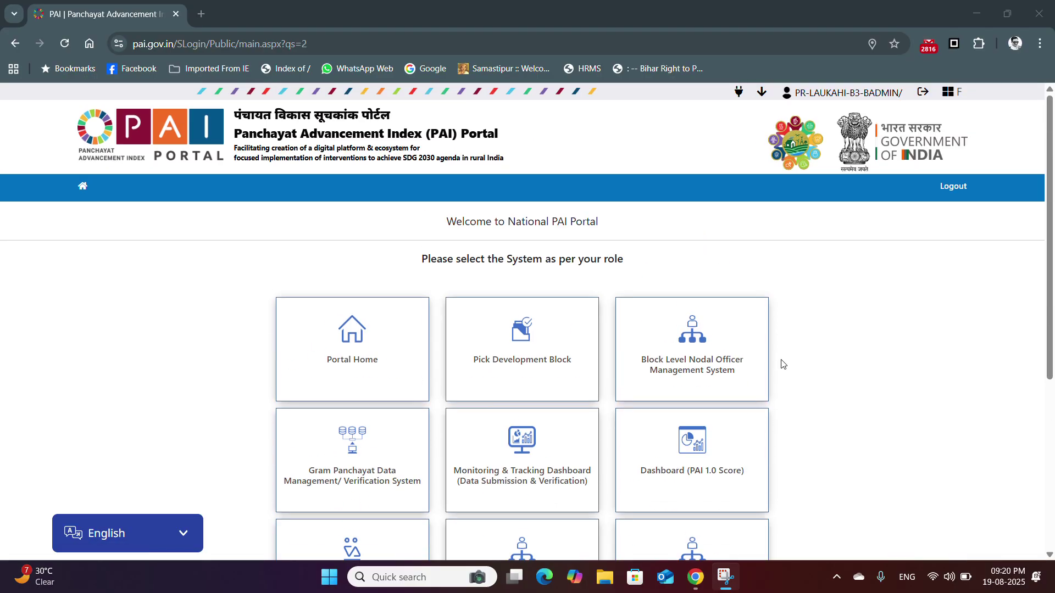
scroll(783, 364, down, 1)
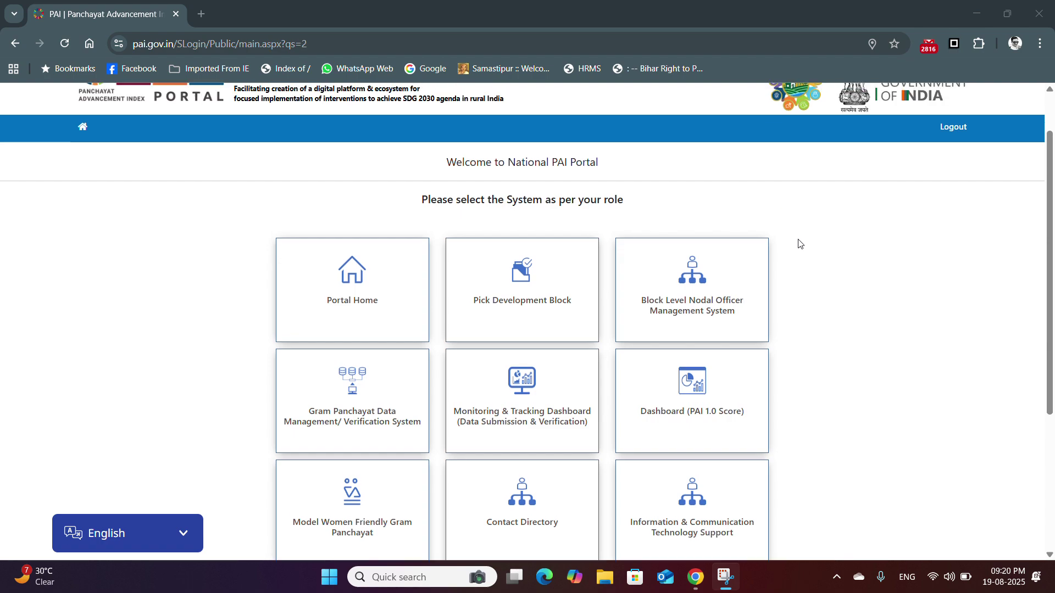
scroll(799, 243, up, 1)
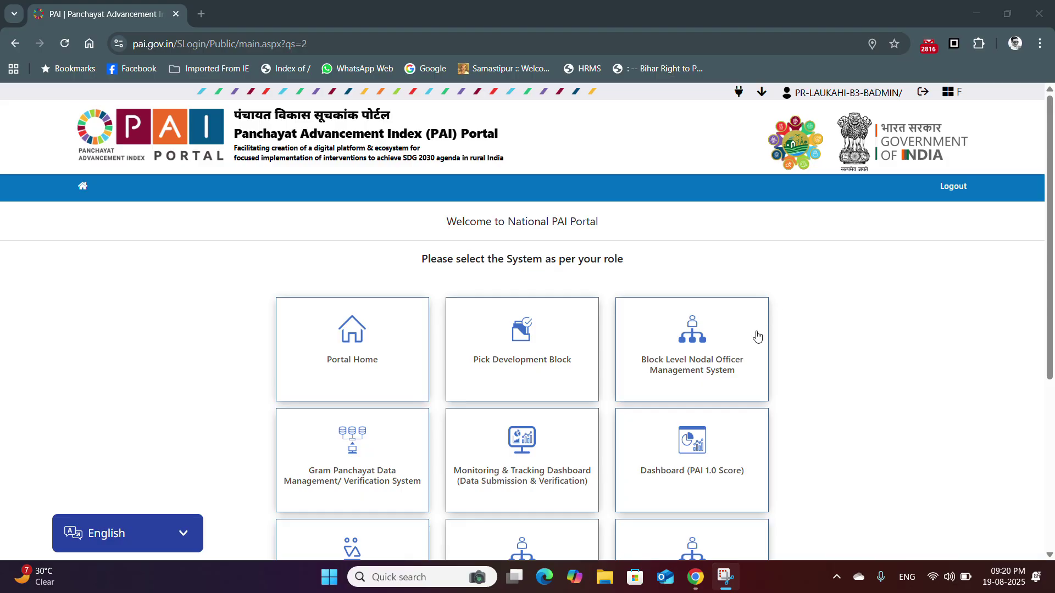
click(695, 370)
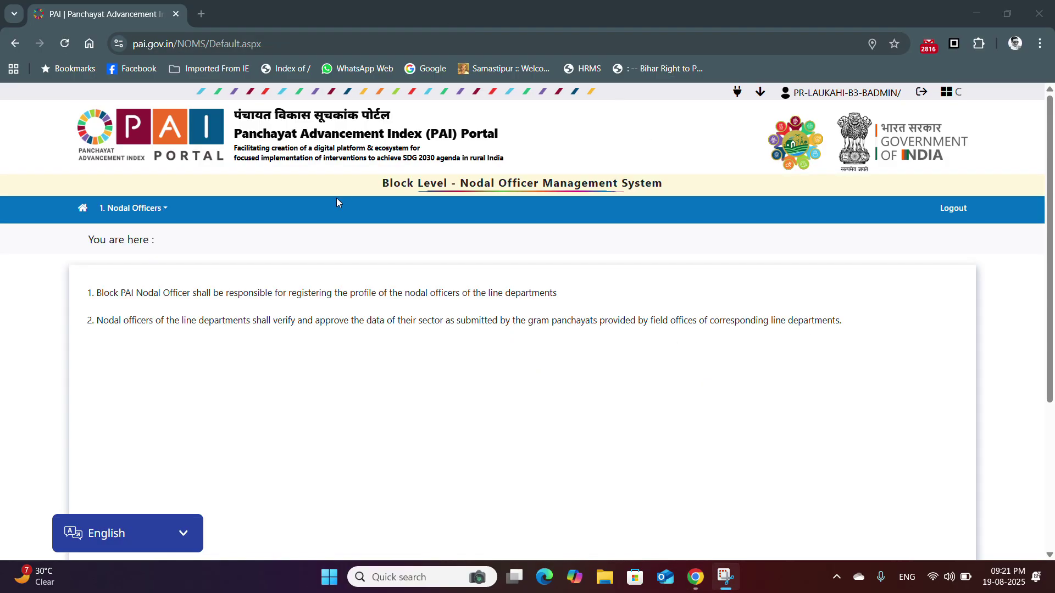
Step: Open the Register Block Nodal Officers form and set the block office to Block Veterinary Office [98]
click(144, 210)
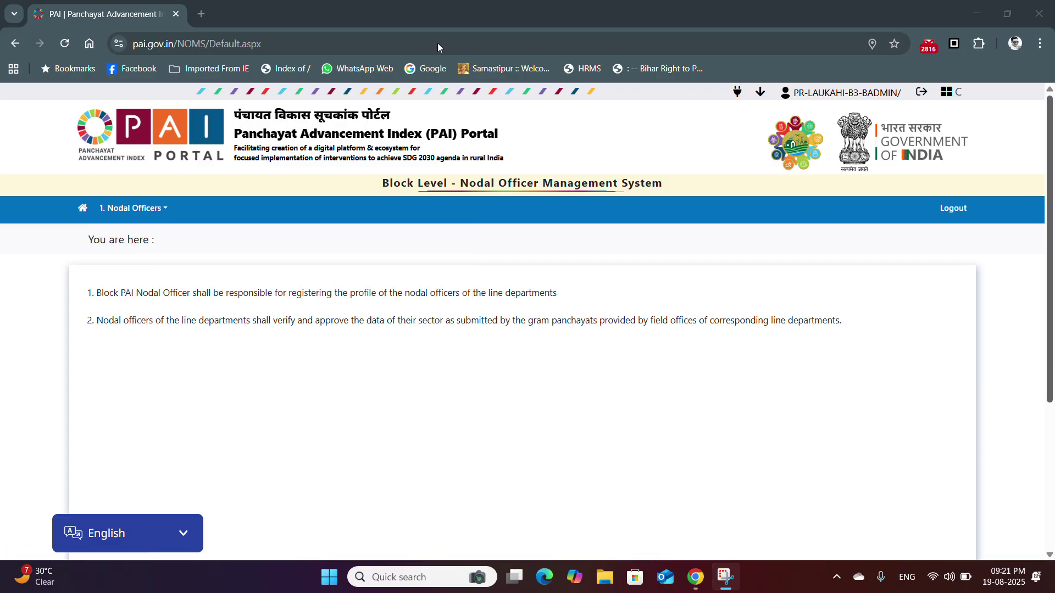
mouse_move(137, 208)
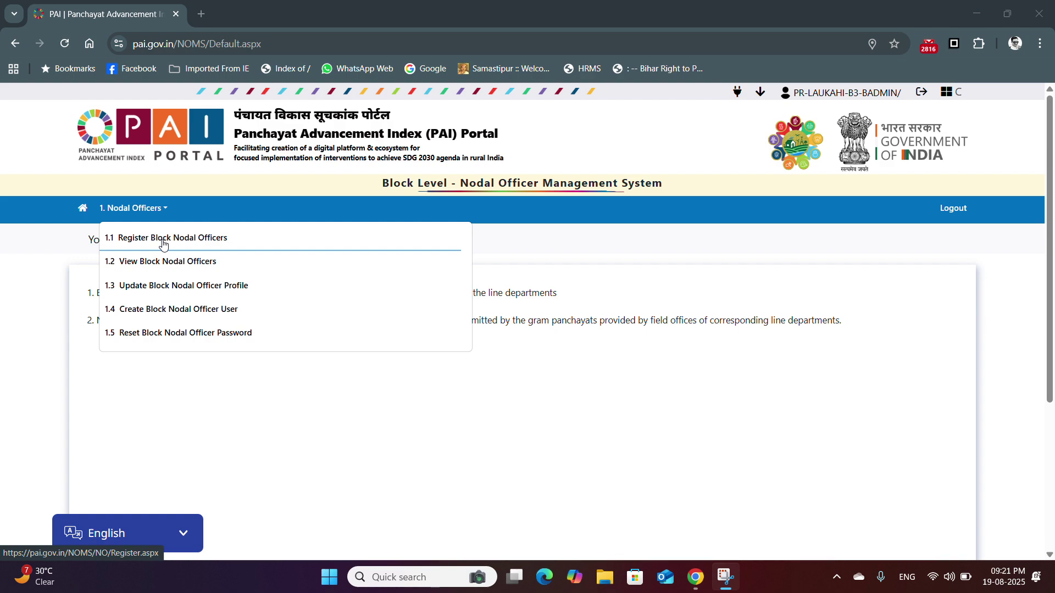
click(163, 245)
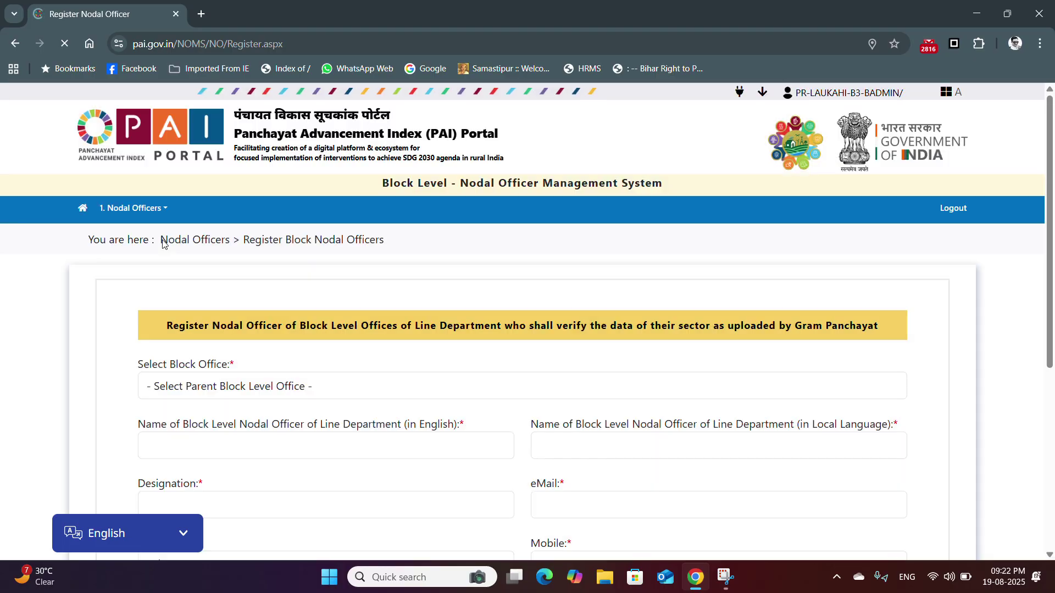
scroll(190, 238, down, 1)
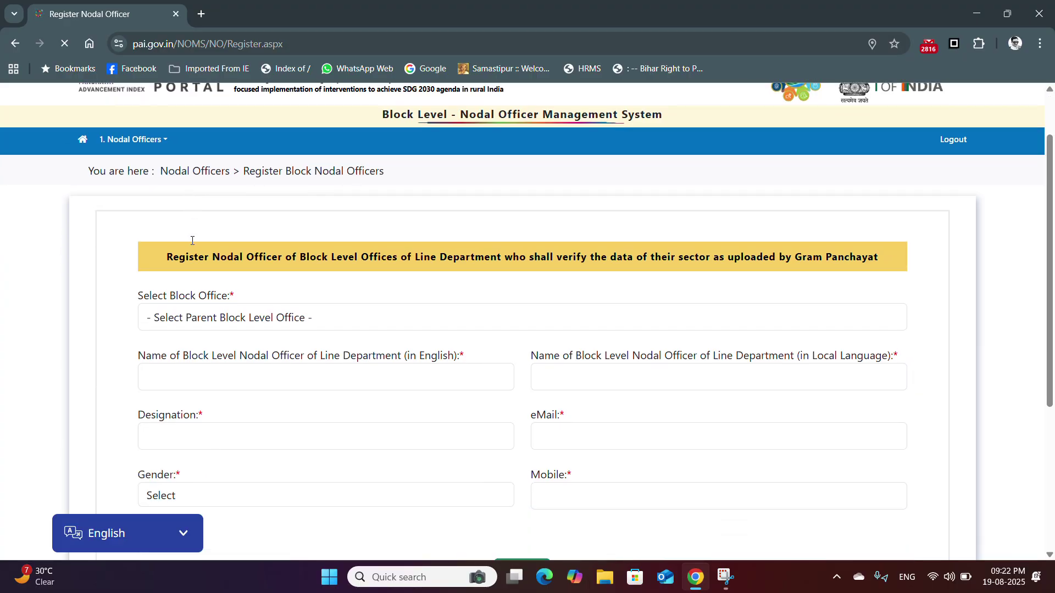
click(226, 318)
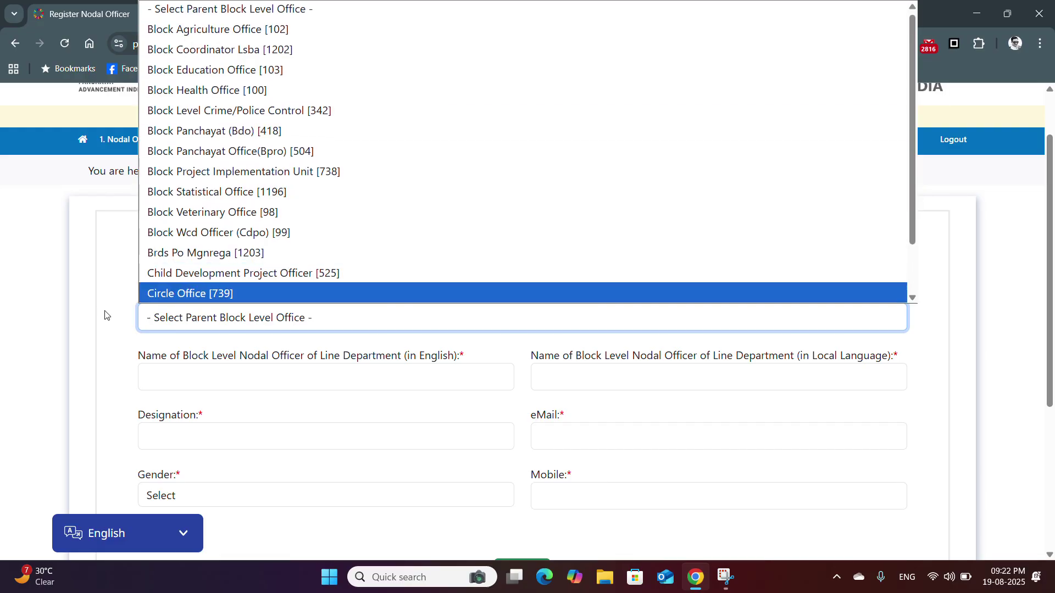
scroll(220, 292, down, 1)
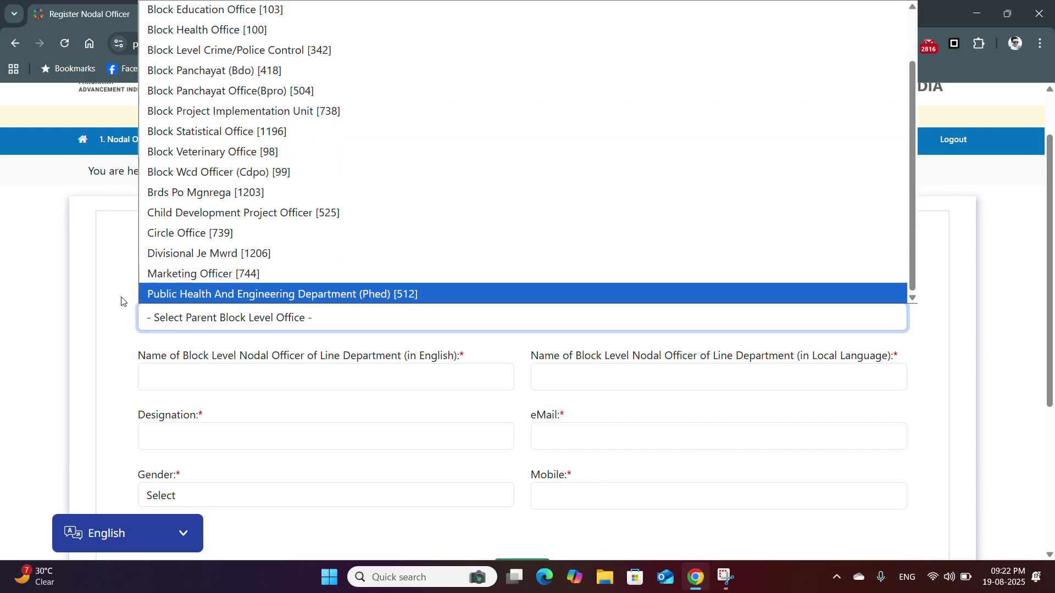
click(189, 259)
click(192, 318)
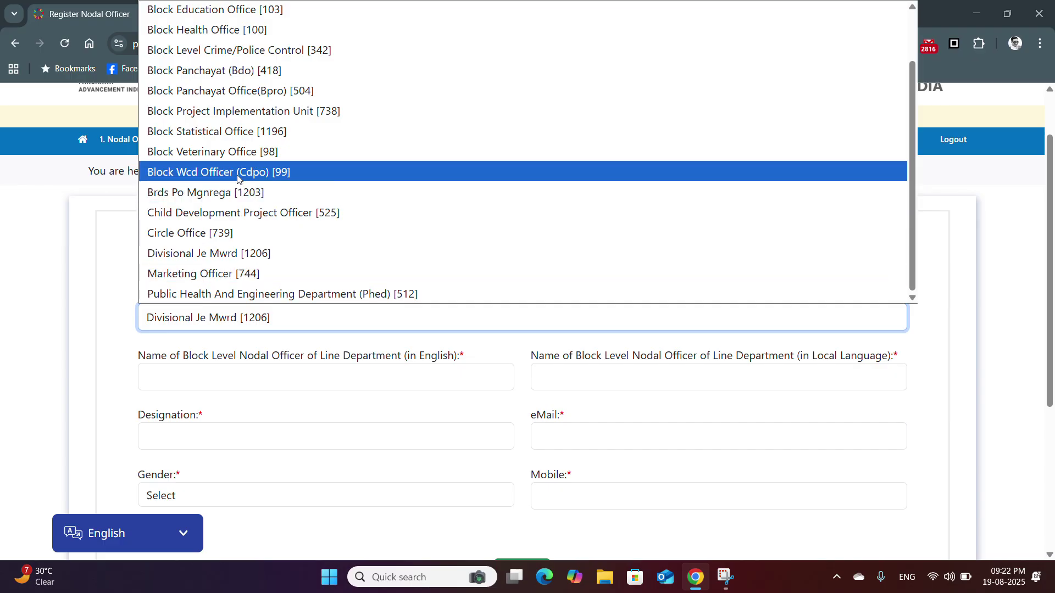
click(238, 153)
scroll(164, 303, down, 2)
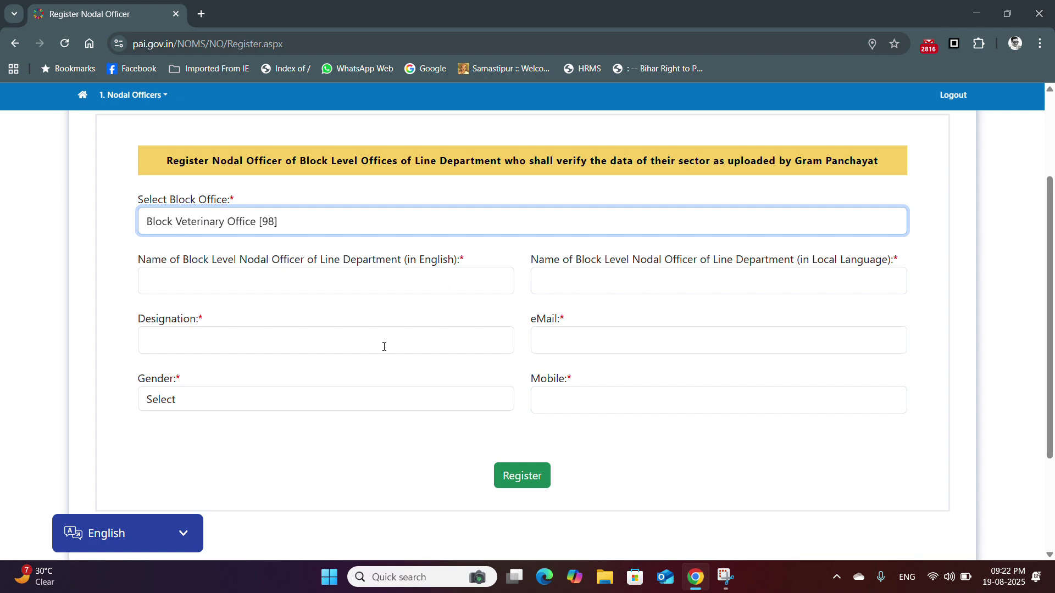
double_click(257, 404)
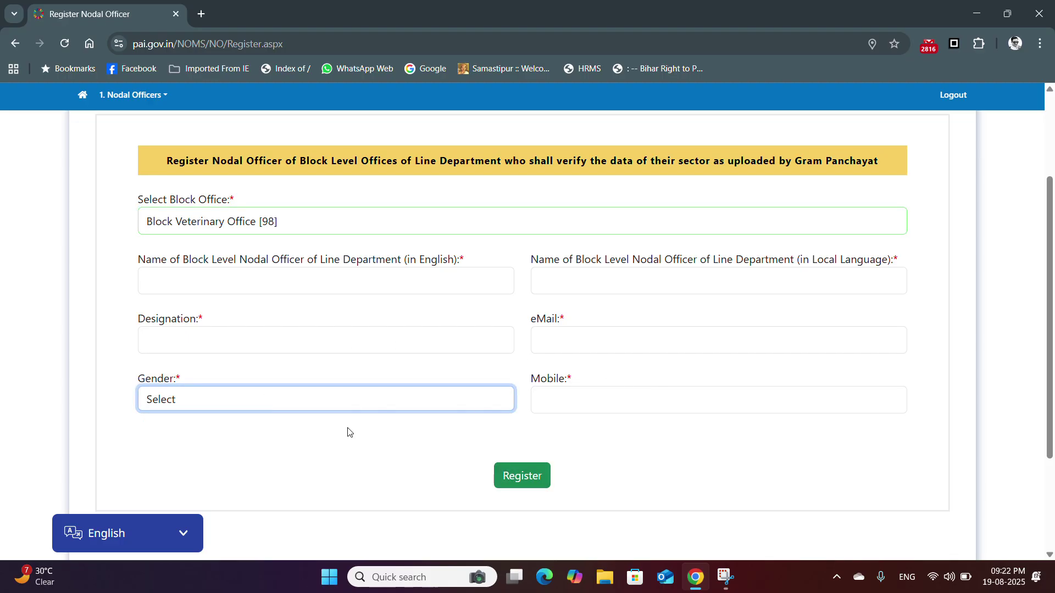
Step: Look up the registered block nodal officers for Block Panchayat (Bdo) [418] and highlight the listed officer's user ID
scroll(348, 433, up, 3)
click(151, 214)
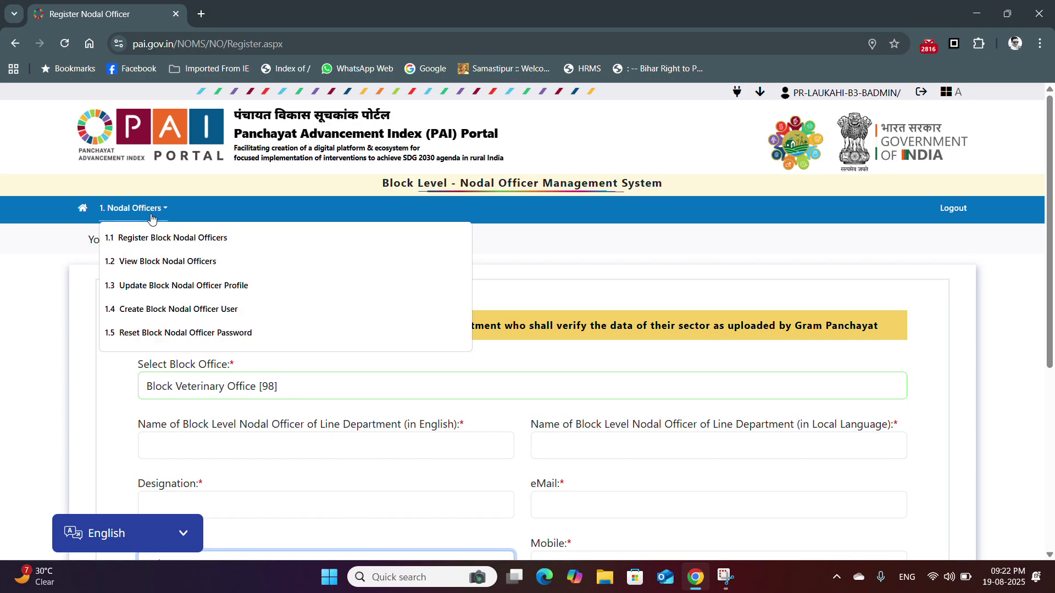
click(156, 260)
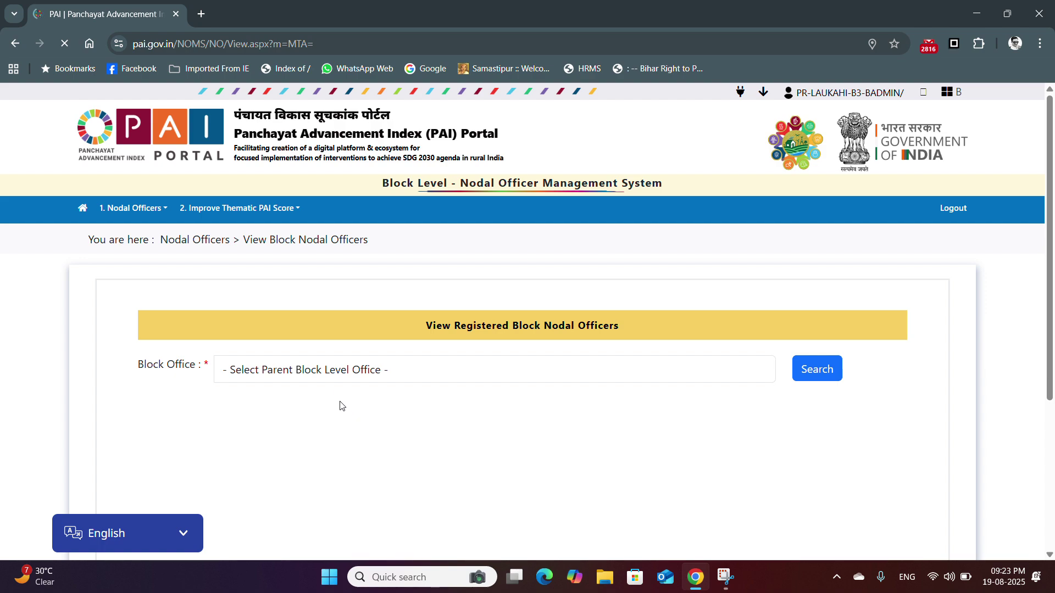
click(311, 373)
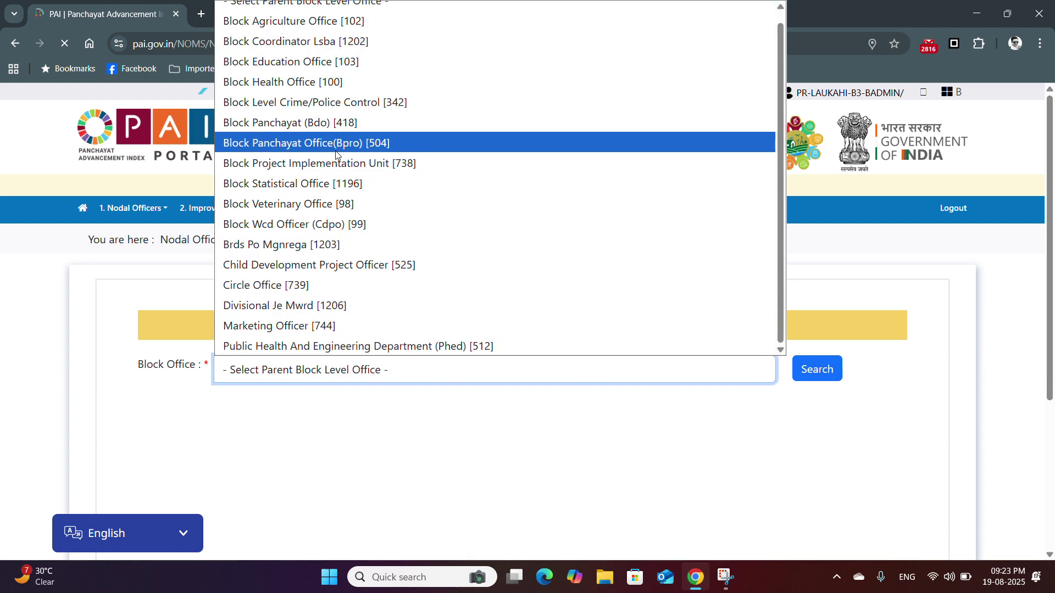
click(340, 123)
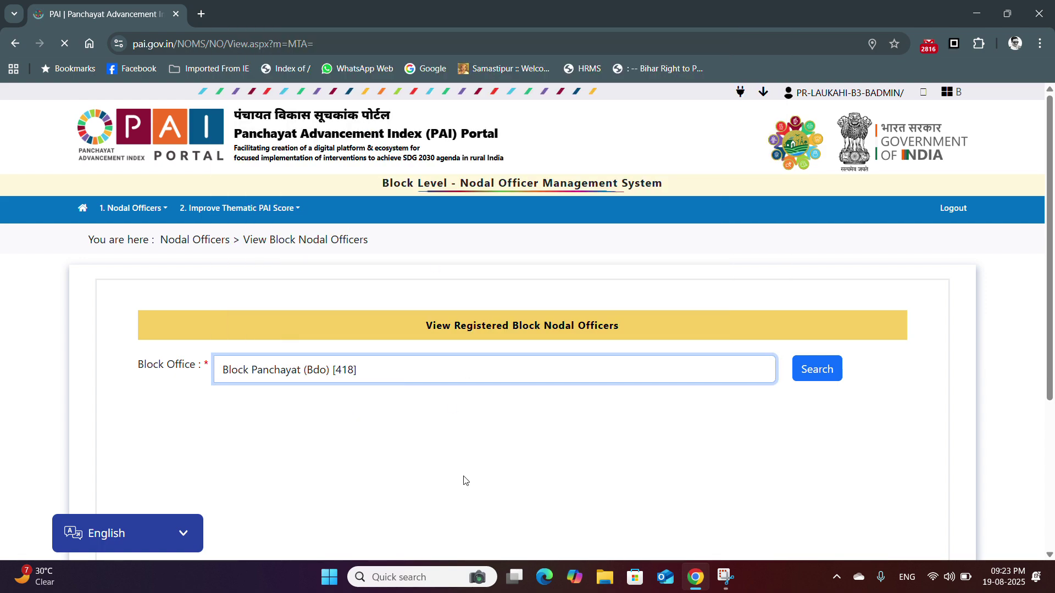
click(822, 369)
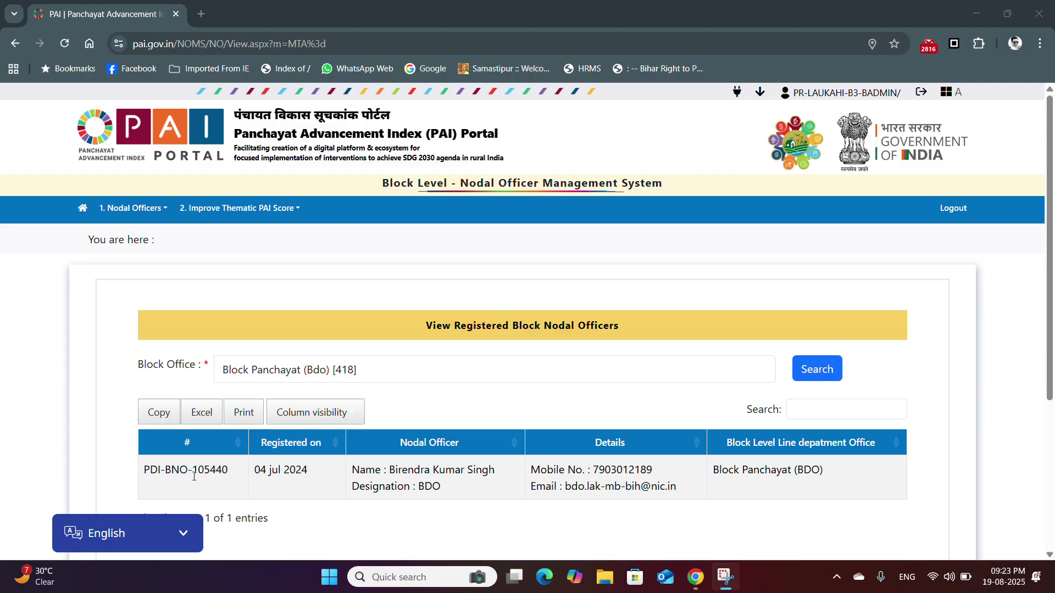
drag(144, 472, 226, 473)
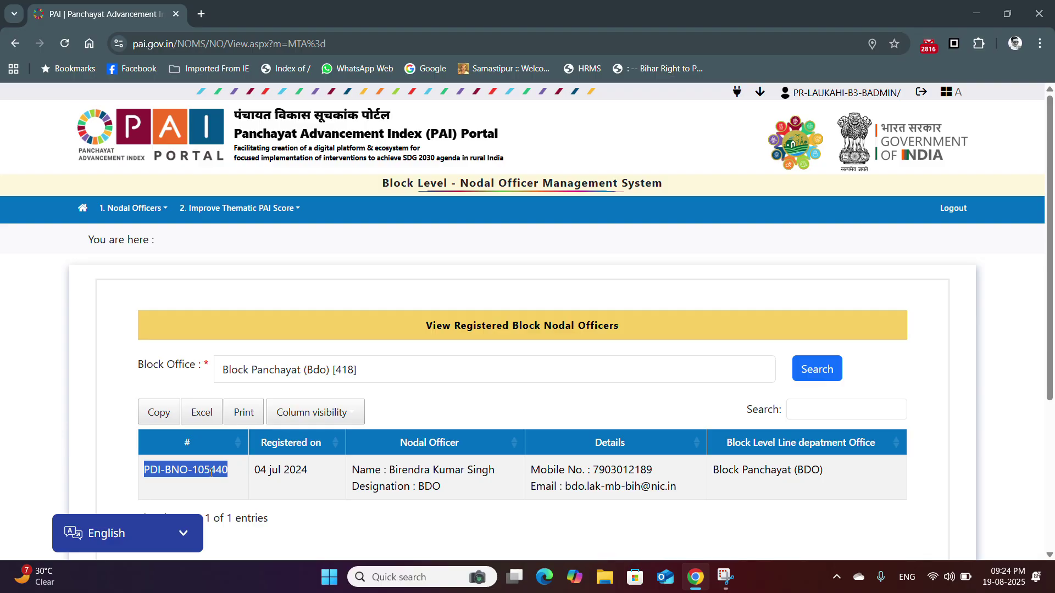
Step: Reset the password of the block nodal officer registered under Block Panchayat (Bdo) [418]
mouse_move(132, 218)
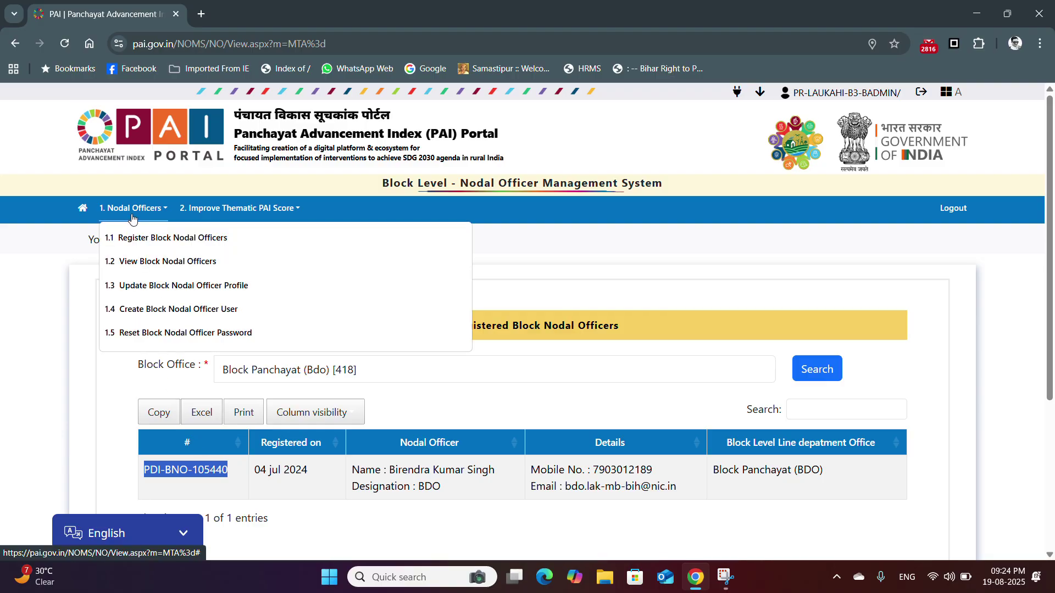
click(151, 336)
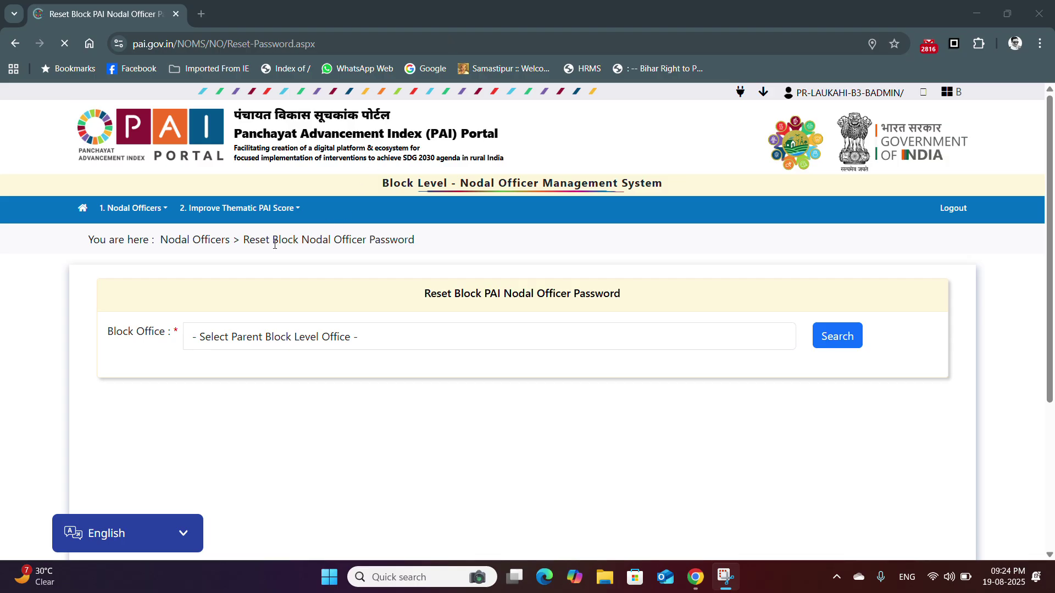
click(264, 336)
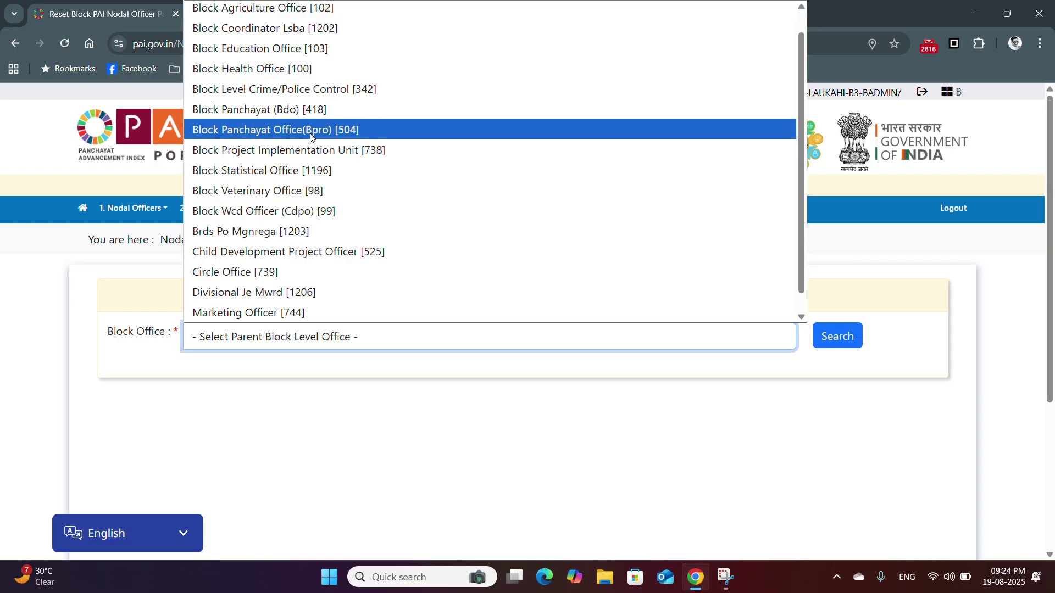
click(315, 110)
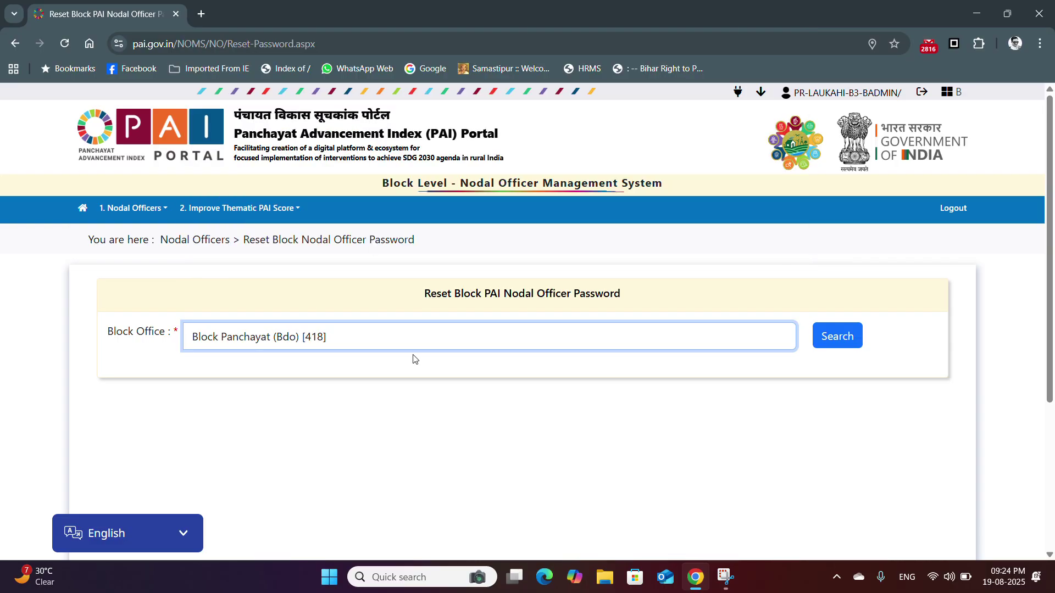
click(837, 335)
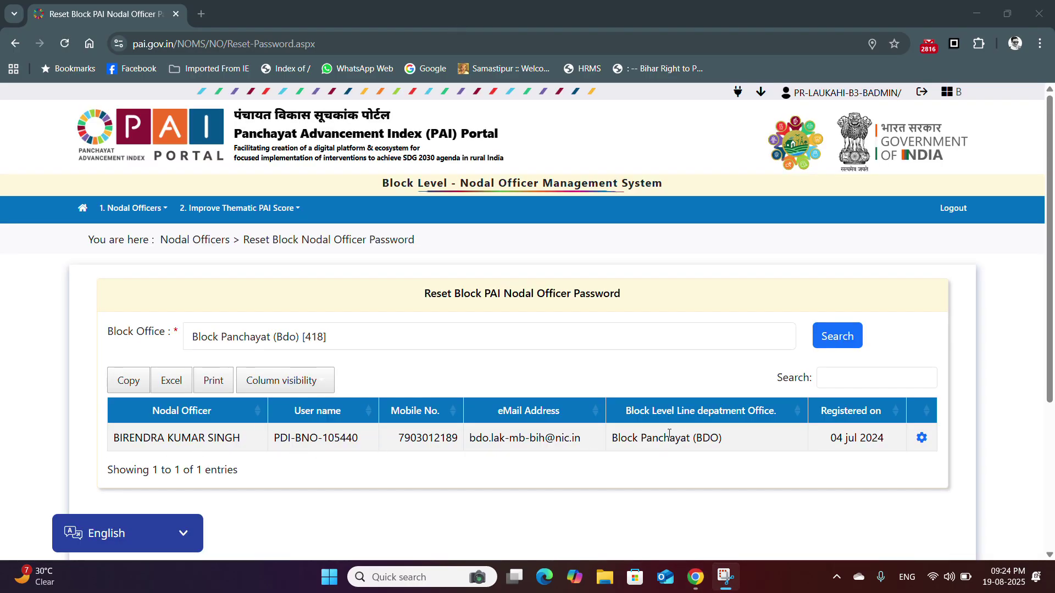
click(922, 439)
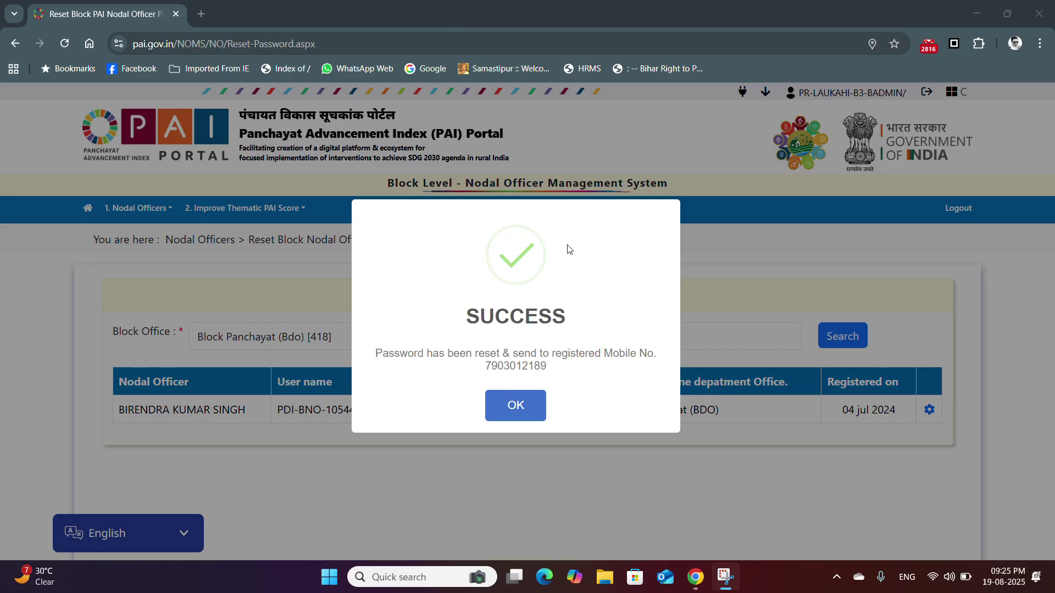
click(506, 405)
Step: Look up the nodal officers registered under Circle Office [739] for a profile update
click(130, 208)
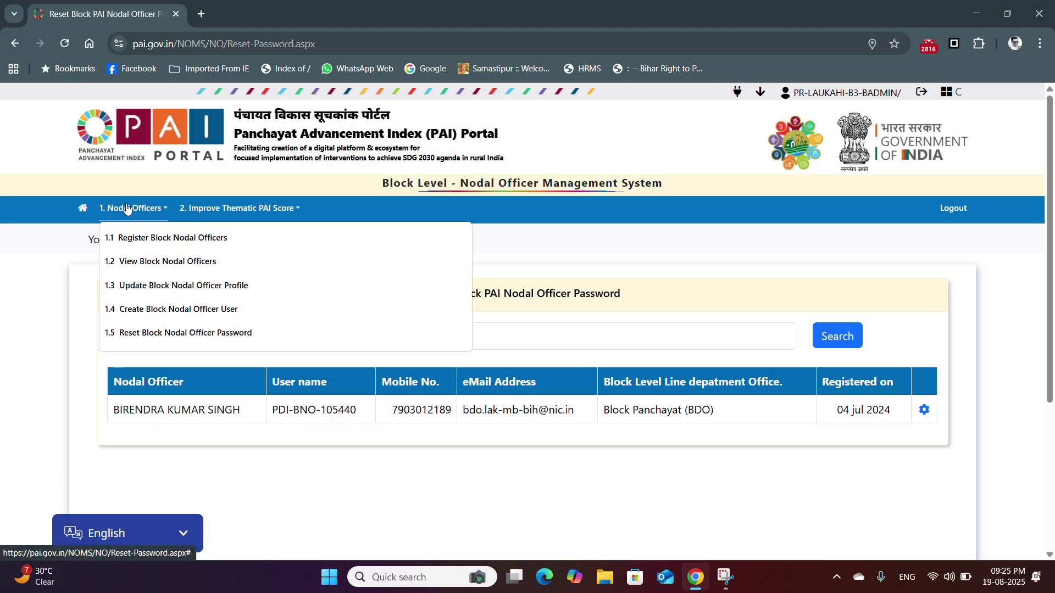
click(143, 287)
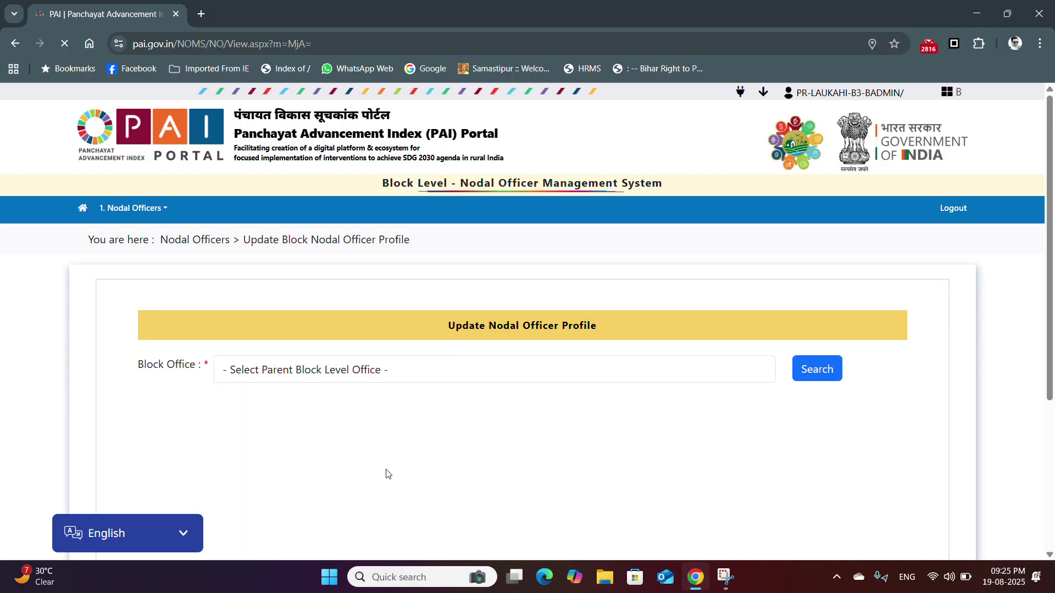
click(134, 207)
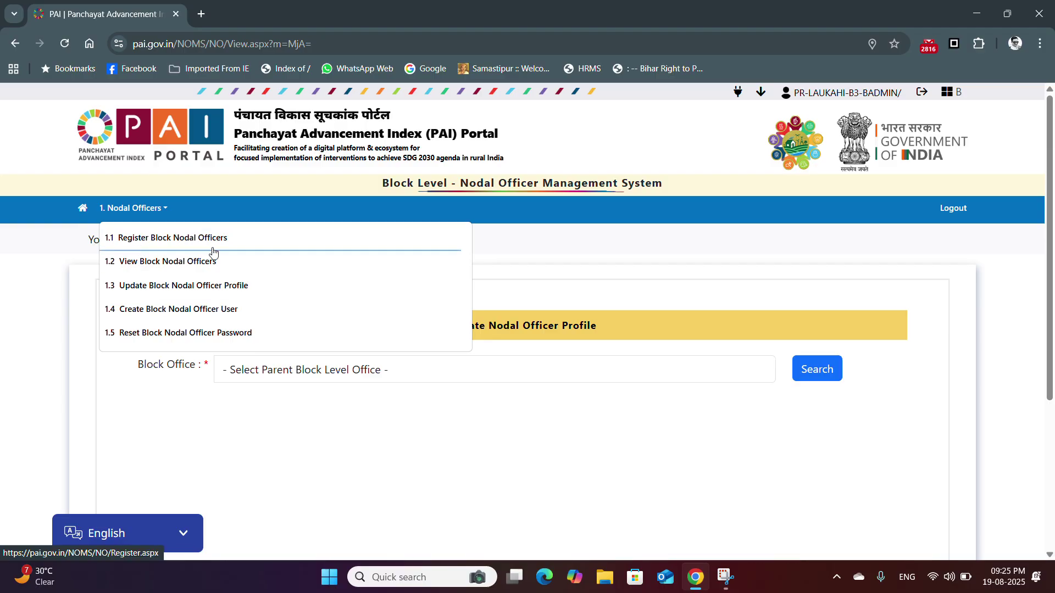
click(189, 286)
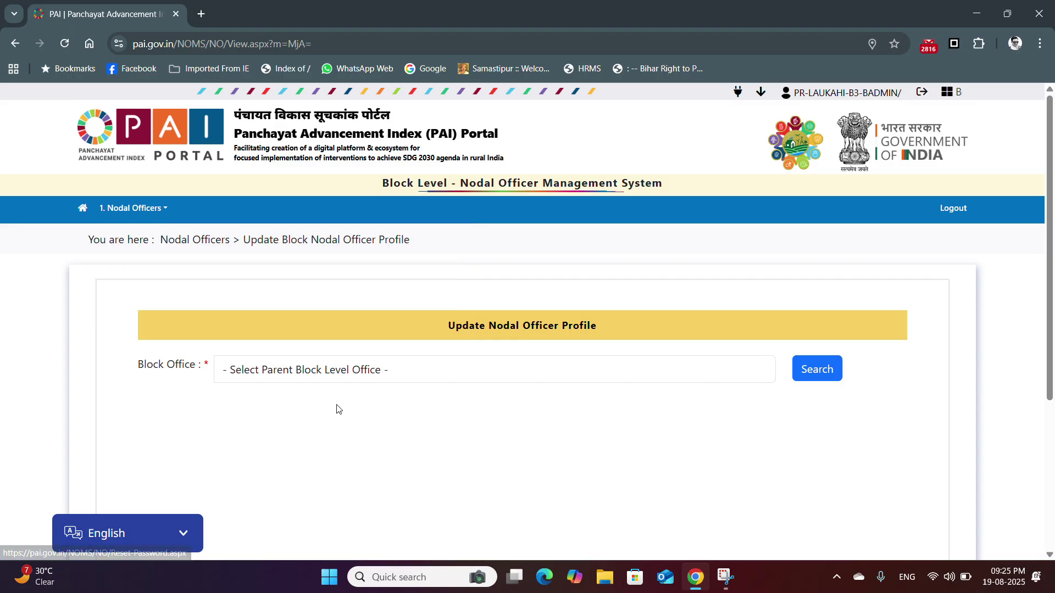
click(324, 376)
scroll(300, 286, down, 1)
click(299, 286)
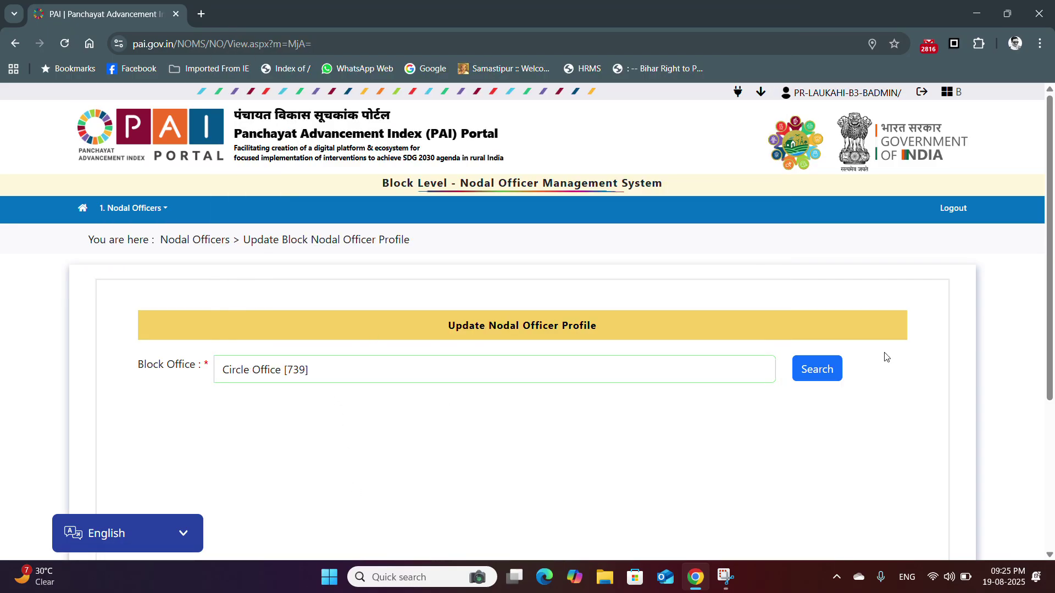
click(817, 369)
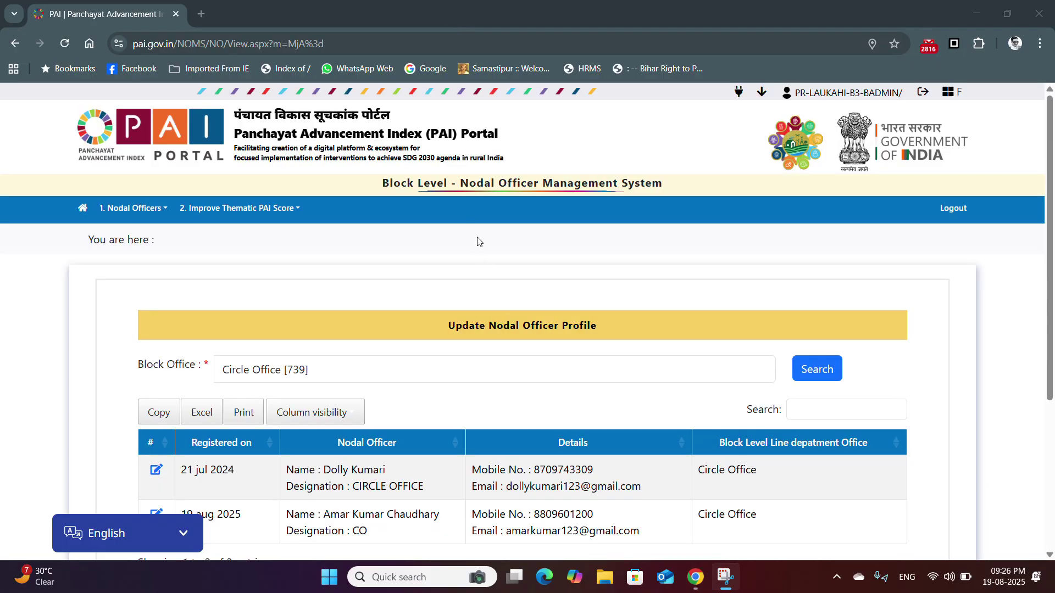
scroll(472, 247, down, 3)
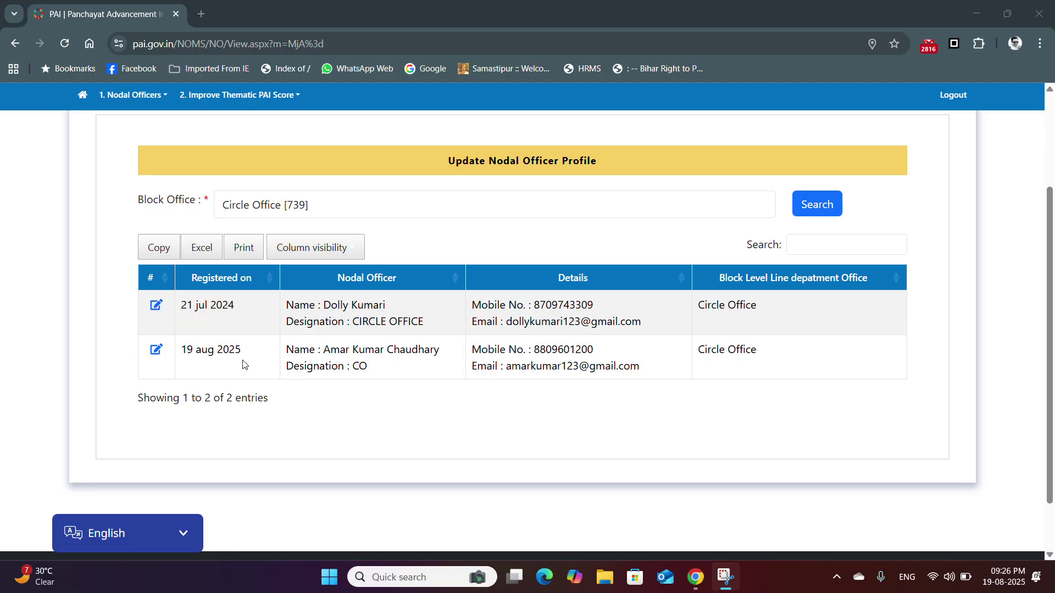
Step: Open the profile of the Circle Office nodal officer registered on 21 jul 2024 for updating and highlight the officer's English name
click(156, 306)
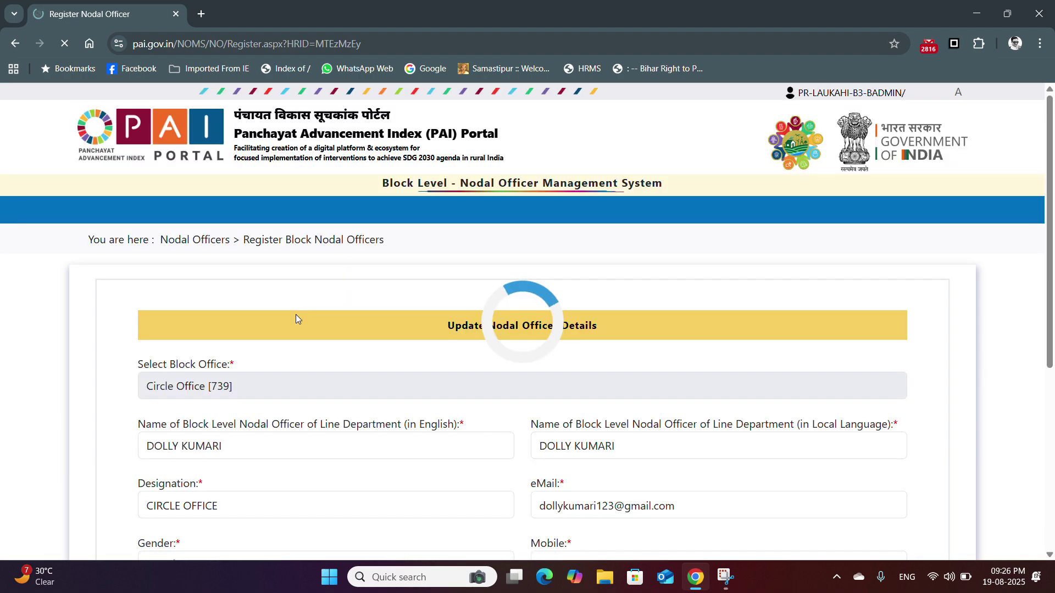
click(225, 280)
drag(225, 280, 22, 275)
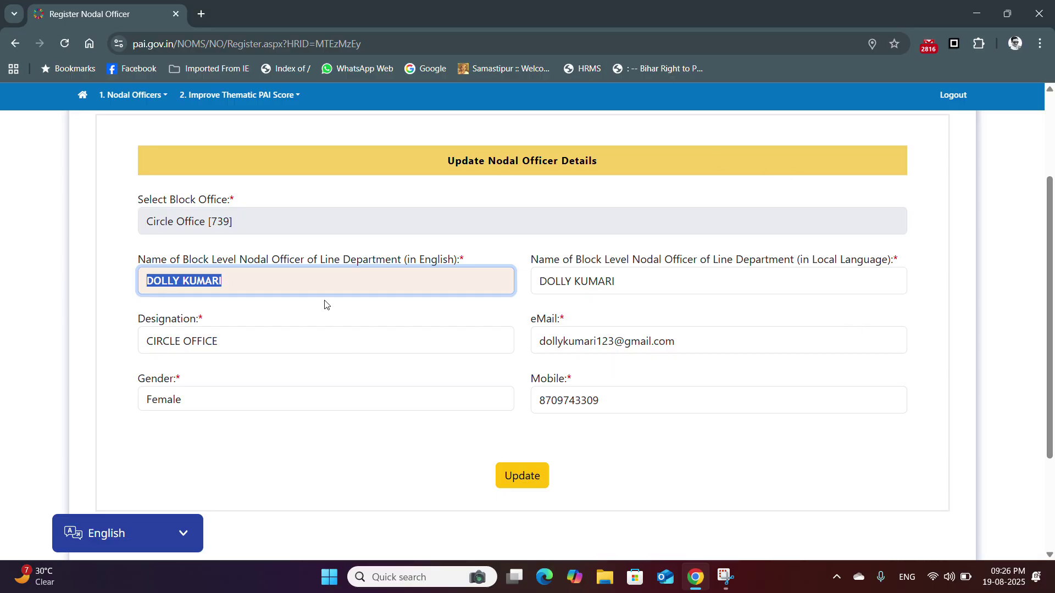
Step: Log out of the block administrator account
scroll(487, 289, up, 3)
click(131, 208)
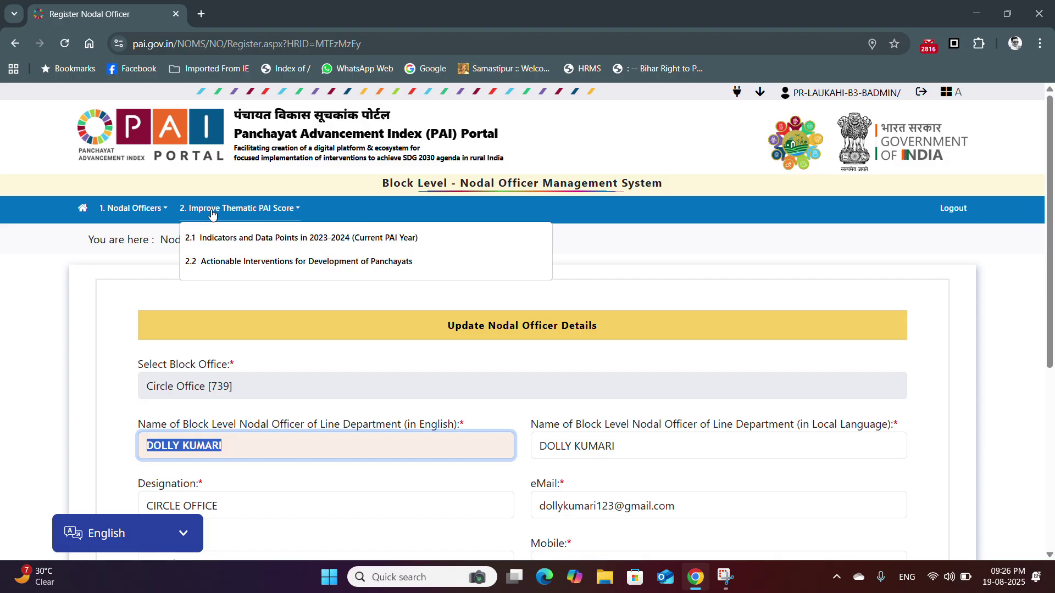
click(954, 209)
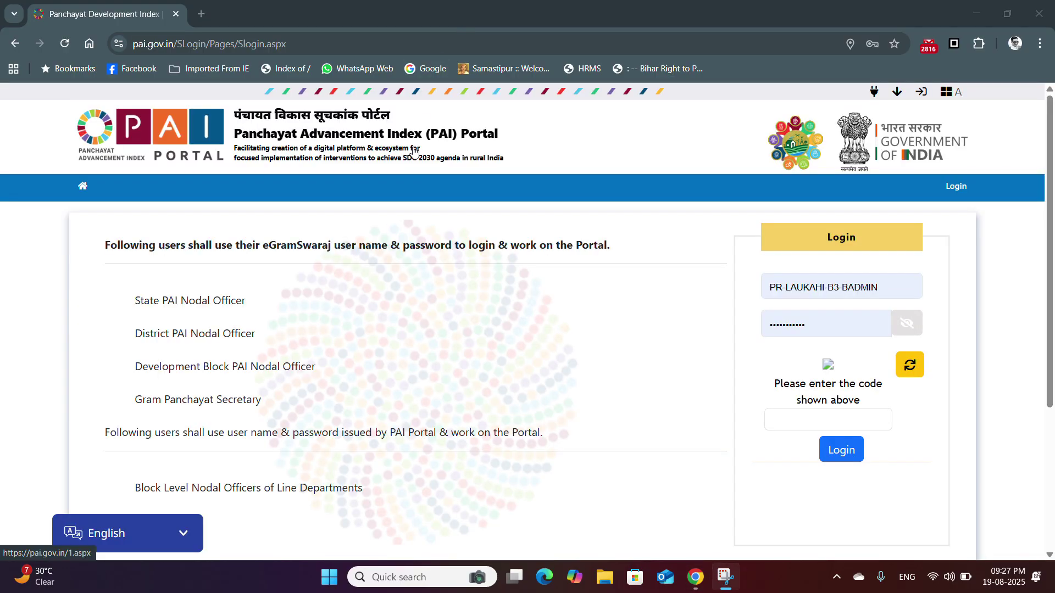
Step: Try to log in with the Block Panchayat (Bdo) nodal officer's saved username and password
click(840, 286)
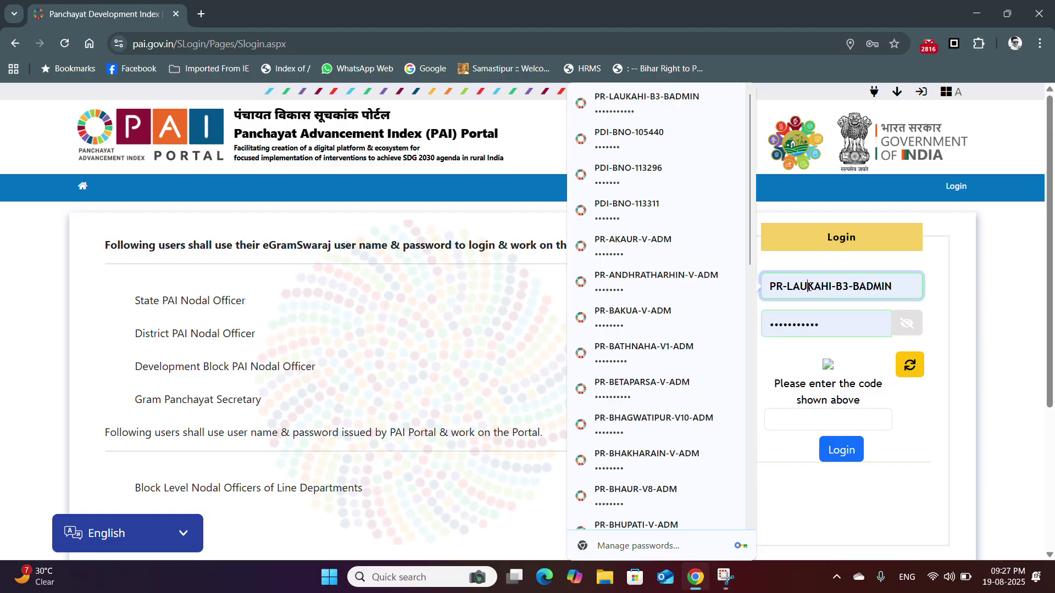
click(671, 143)
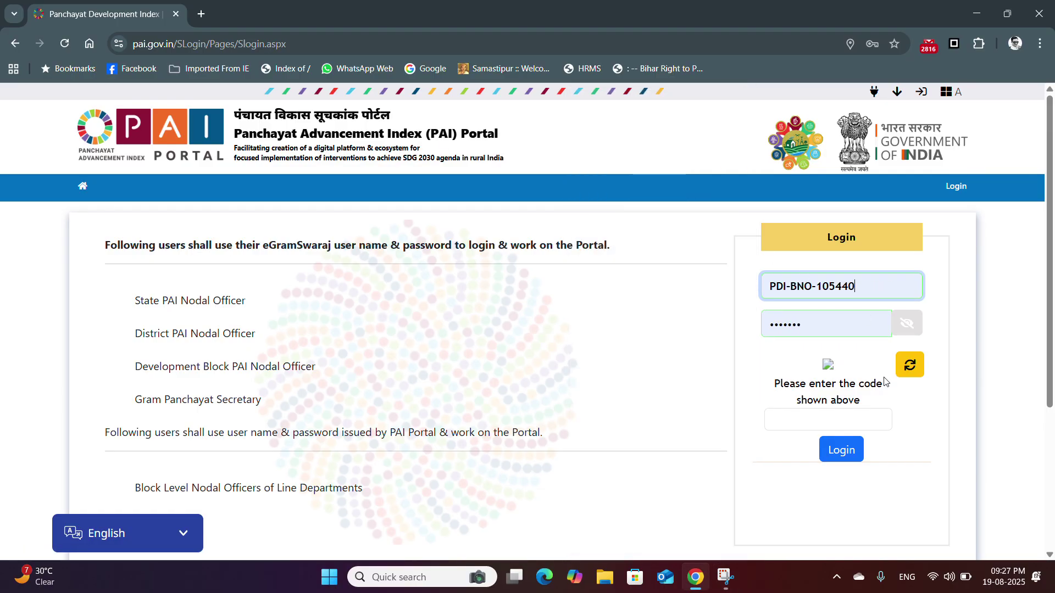
click(853, 455)
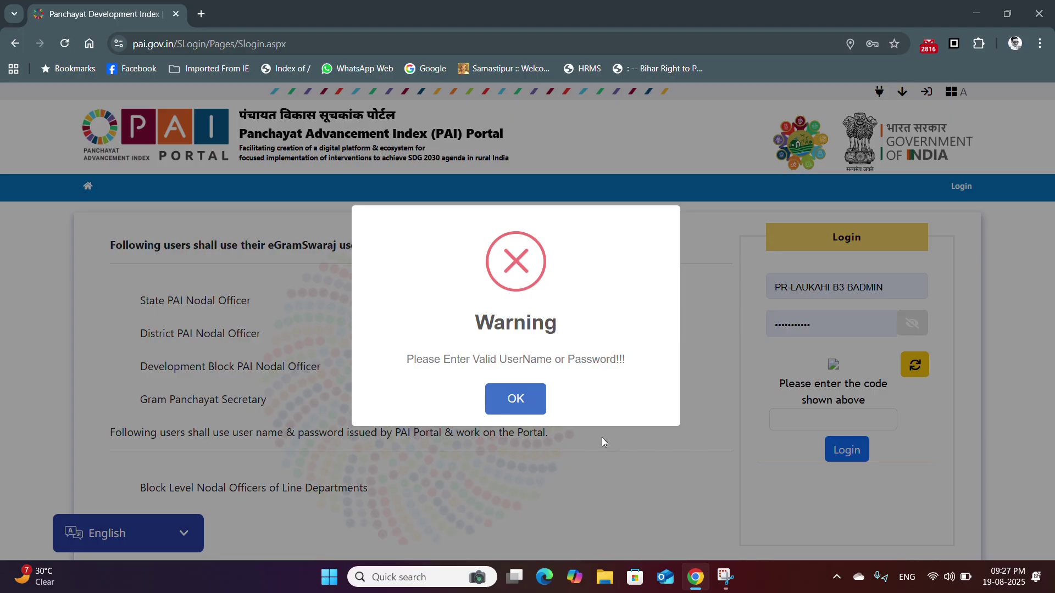
click(508, 400)
Step: Log in with the third saved block nodal officer account's username and password and the captcha code
click(825, 287)
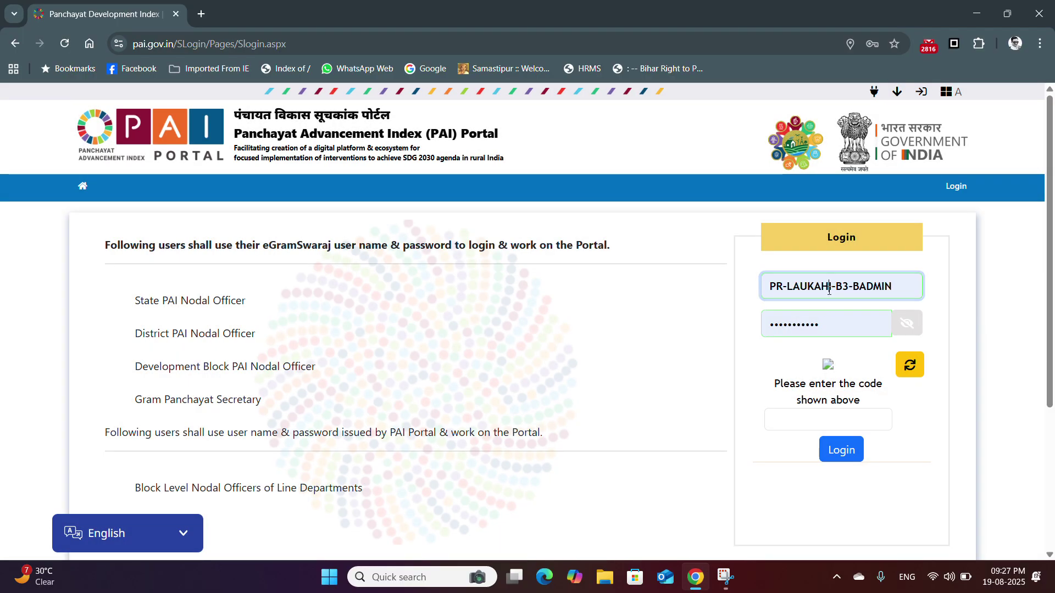
click(671, 211)
click(841, 449)
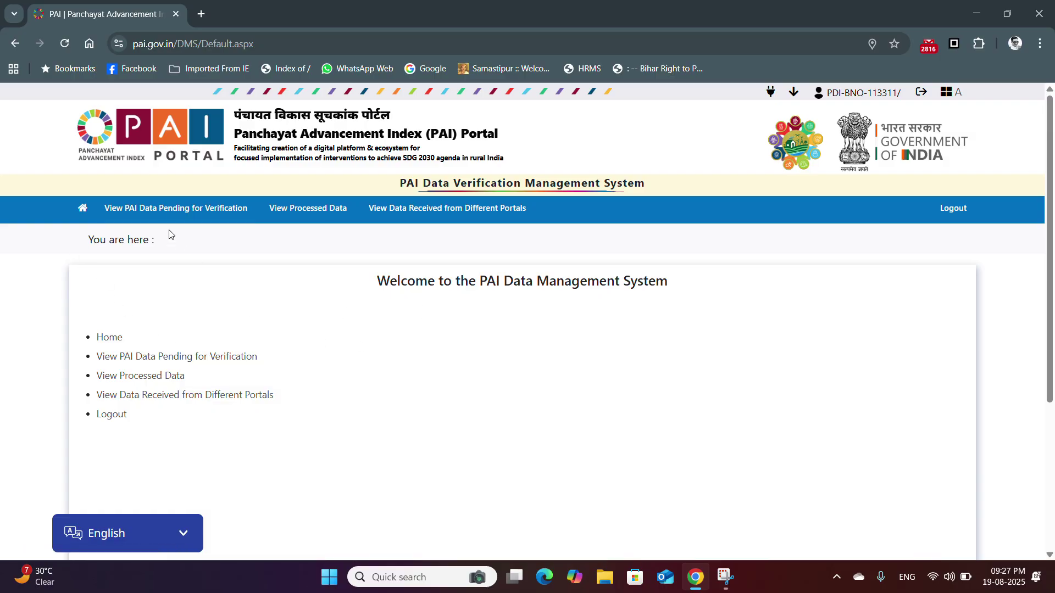
Step: List the PAI data pending for verification for all Gram Panchayats
click(168, 216)
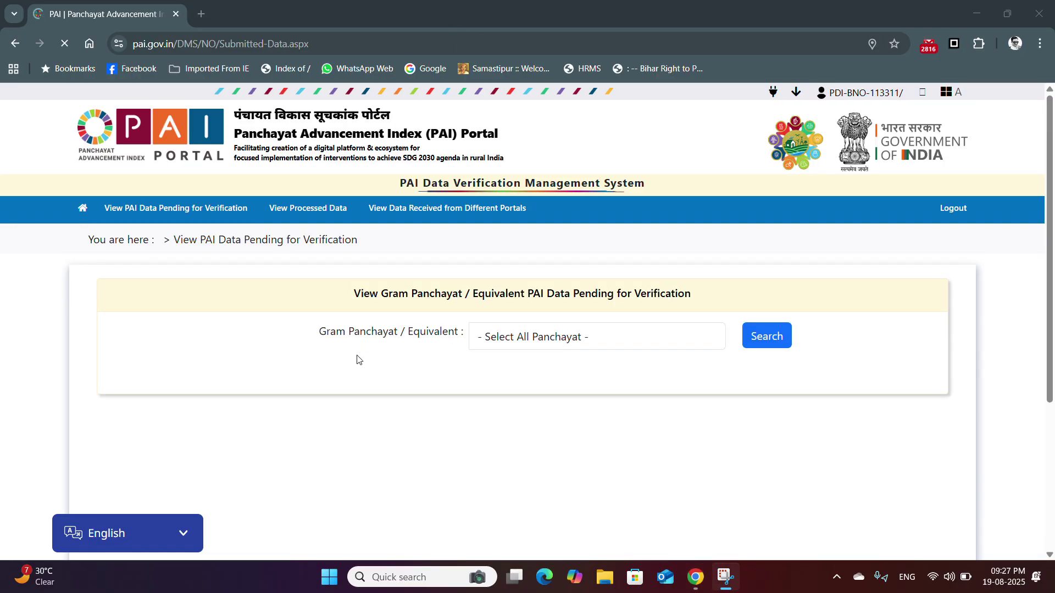
click(547, 344)
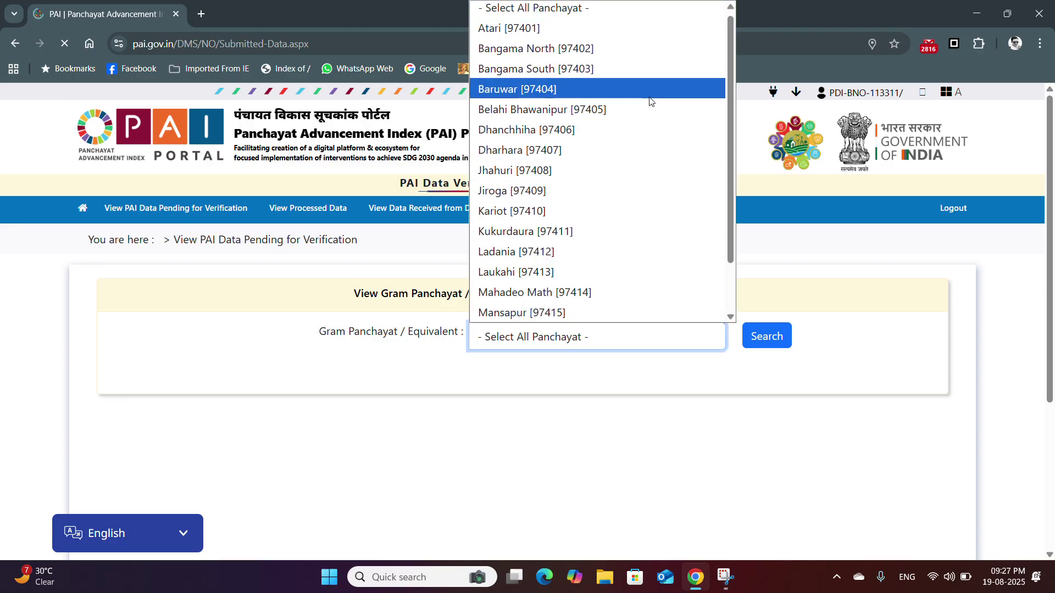
click(570, 363)
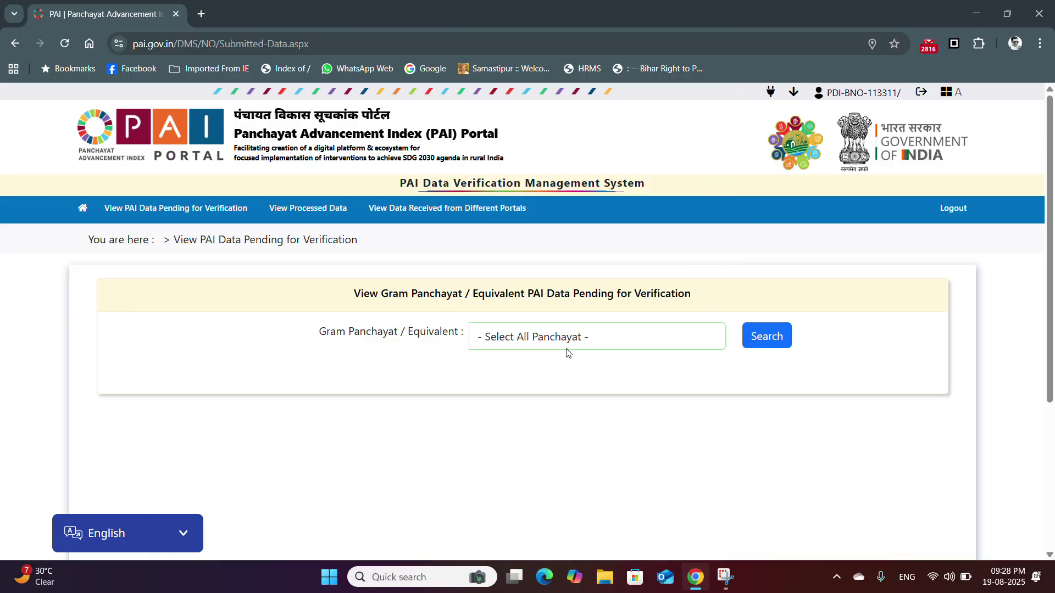
click(558, 341)
click(558, 342)
click(769, 338)
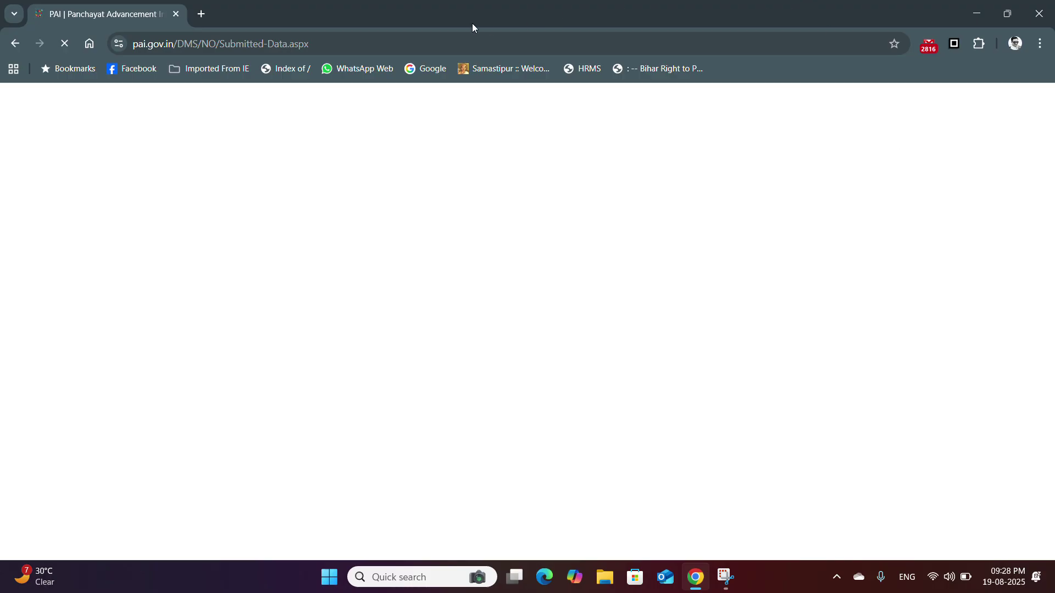
scroll(532, 241, down, 4)
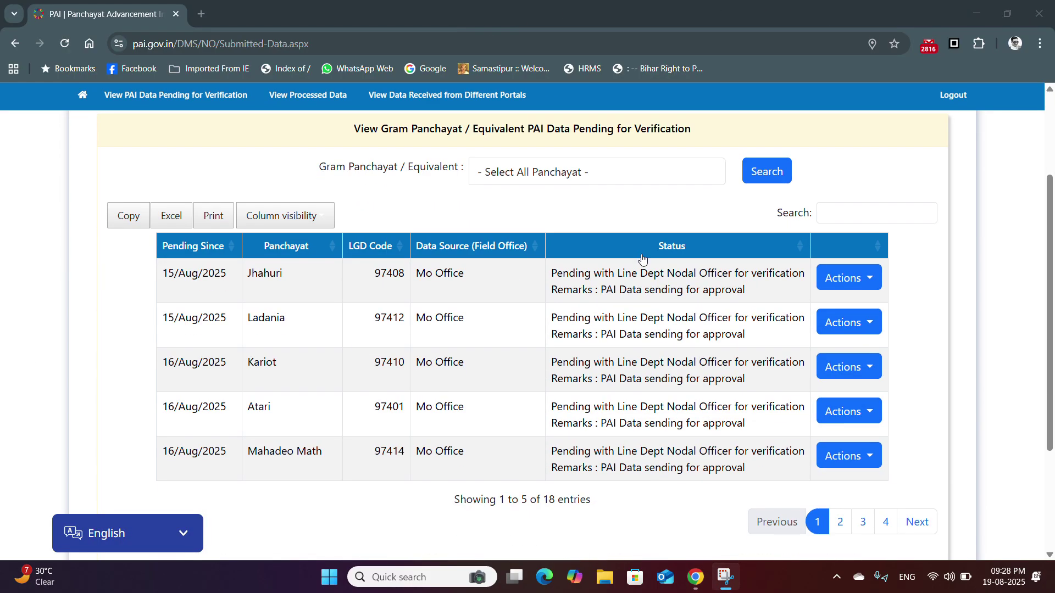
scroll(642, 258, down, 1)
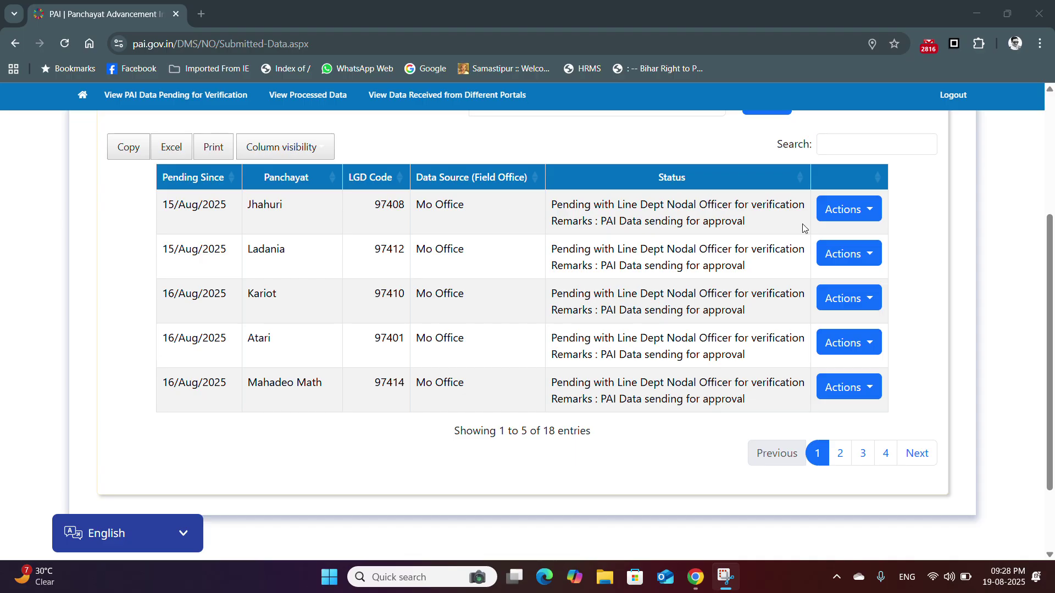
Step: Open the pending PAI data of Jhahuri panchayat for verification and review its questions and answers
click(863, 214)
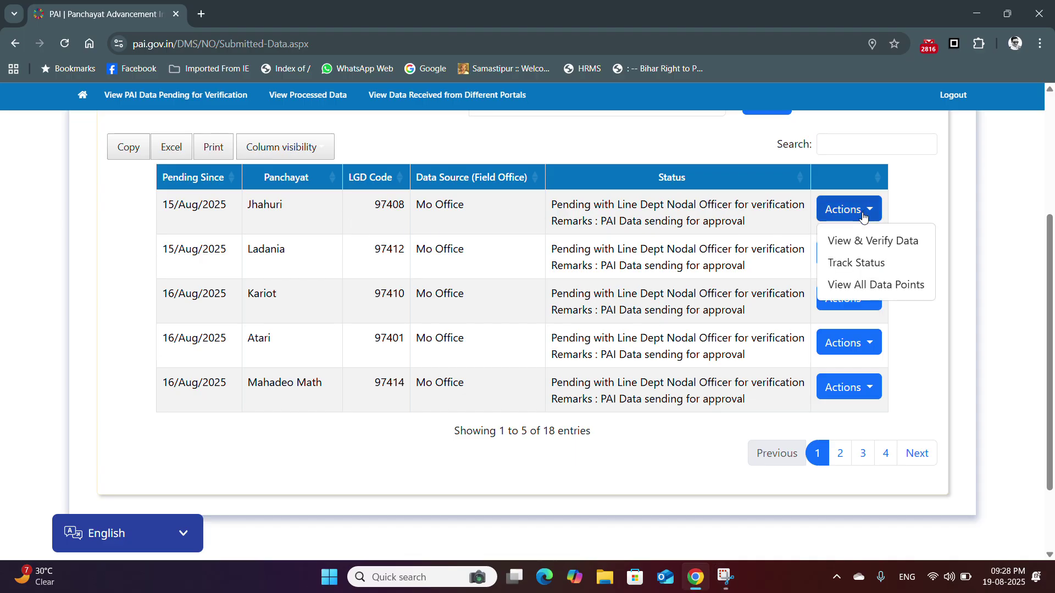
click(864, 250)
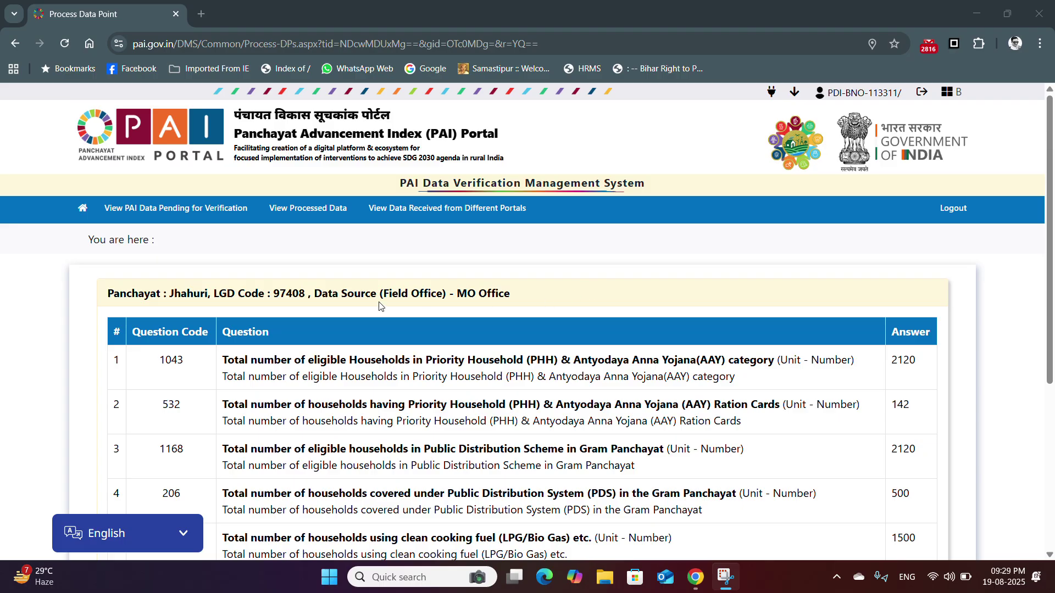
scroll(656, 306, down, 3)
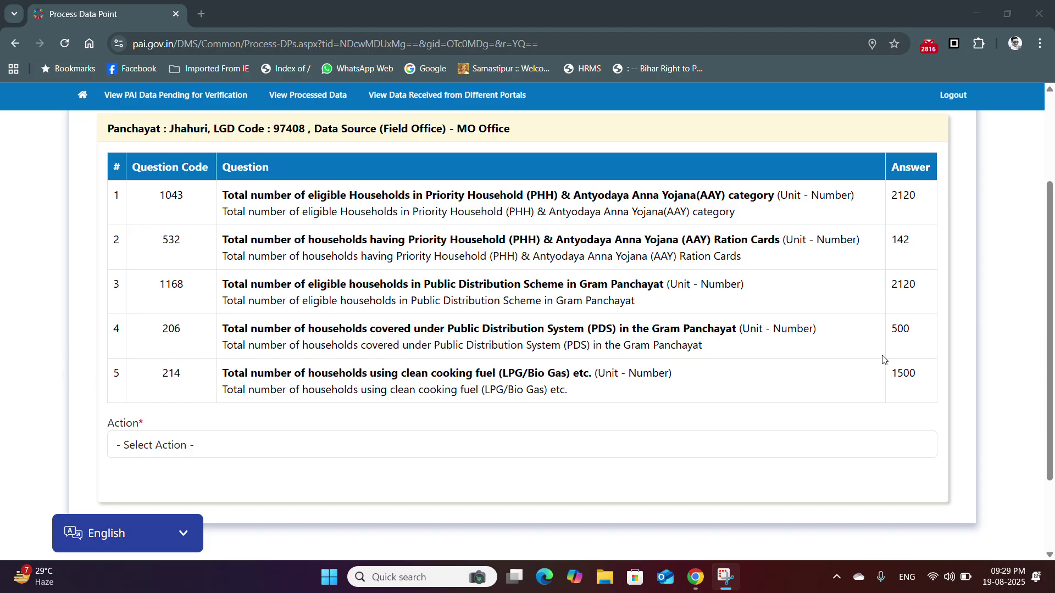
scroll(850, 333, up, 2)
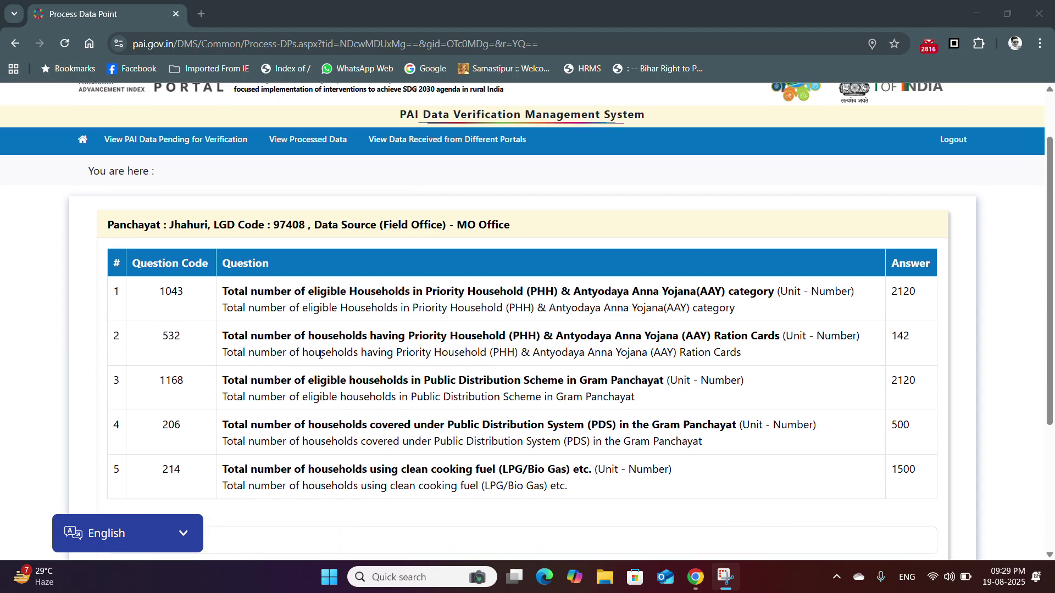
scroll(694, 311, down, 4)
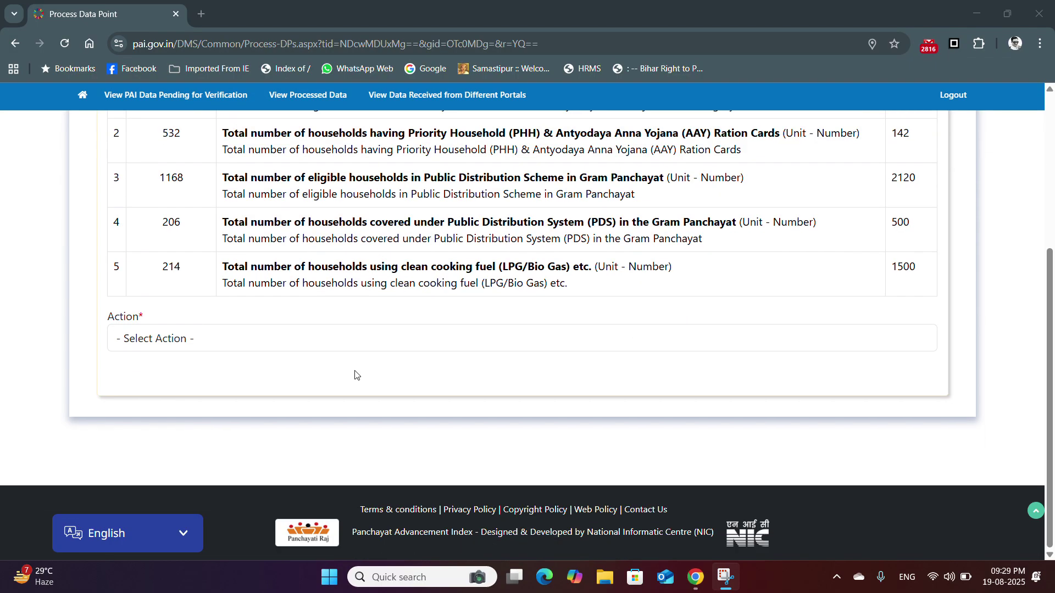
Step: Choose to reject the Jhahuri data and send it back for correction, entering question code 206 as the one to correct
click(190, 343)
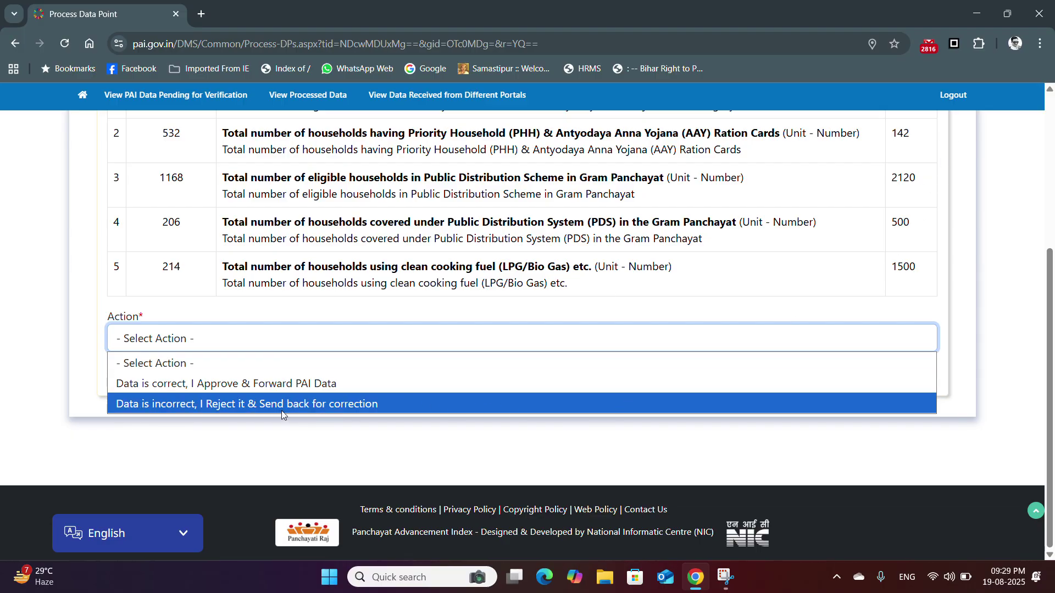
click(264, 406)
click(209, 391)
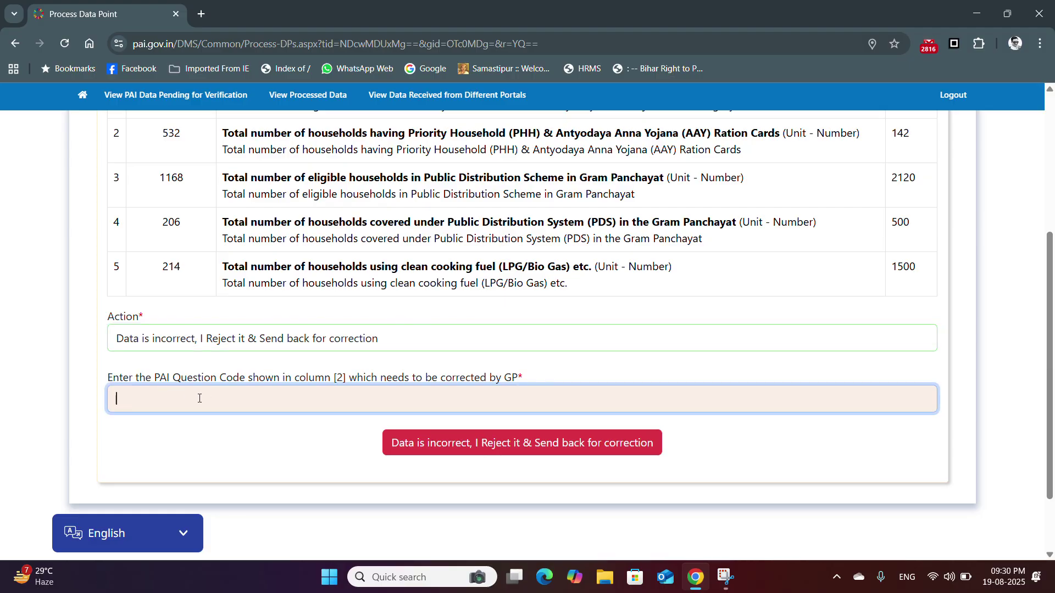
scroll(151, 332, up, 5)
scroll(175, 340, down, 3)
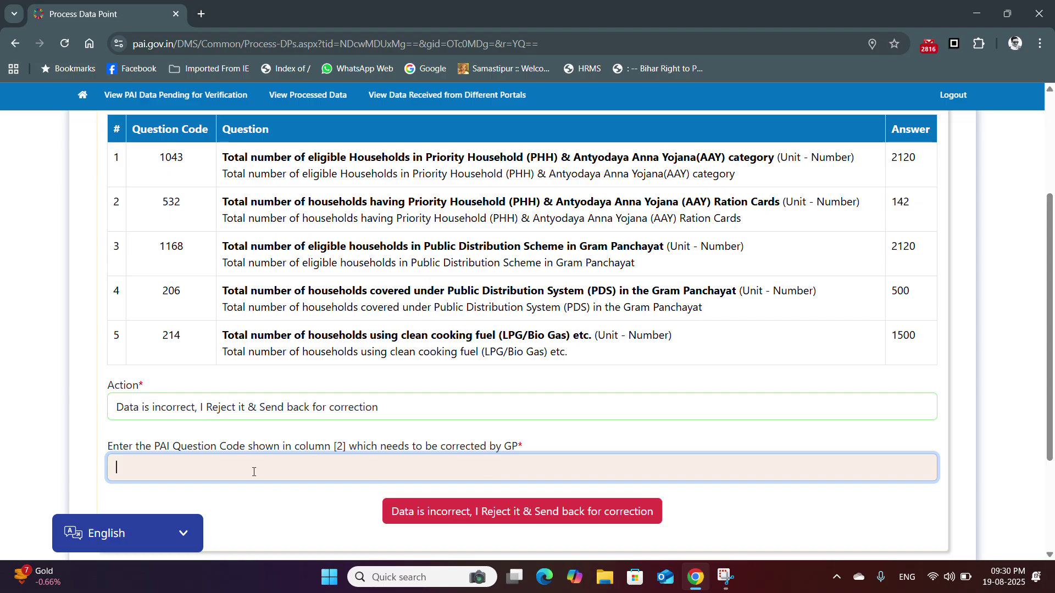
text(20+)
key(BackSpace)
text(6)
Step: Change the action to approve the Jhahuri data as correct and forward it to the higher level
click(553, 416)
click(413, 450)
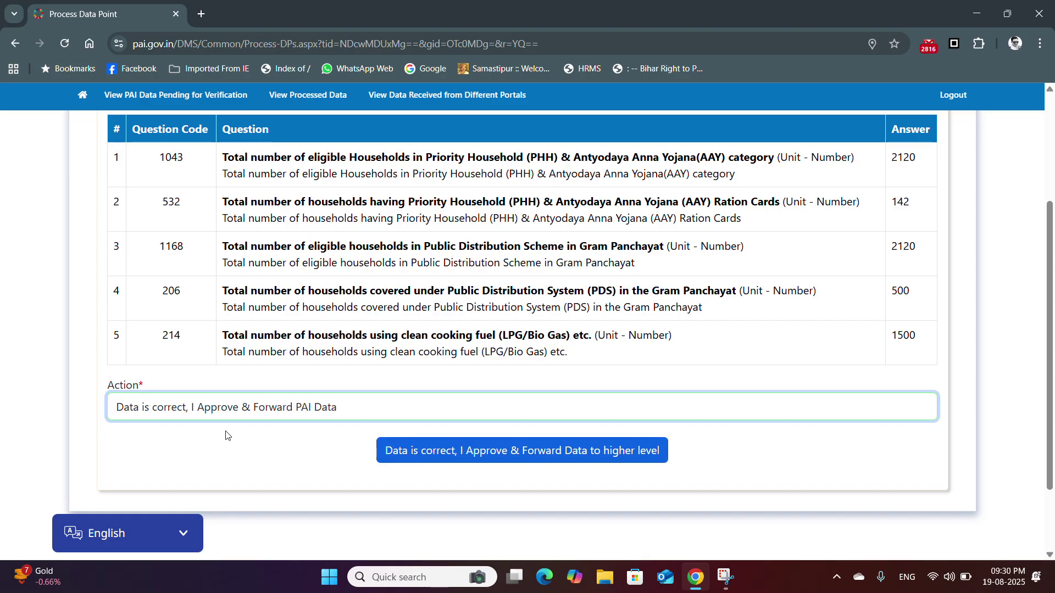
click(486, 464)
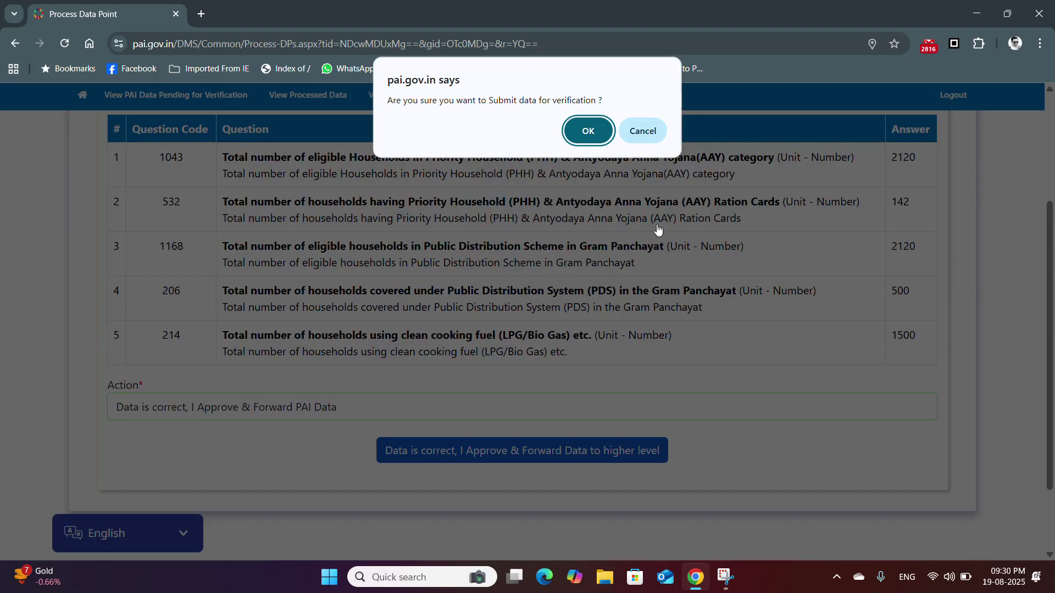
click(588, 132)
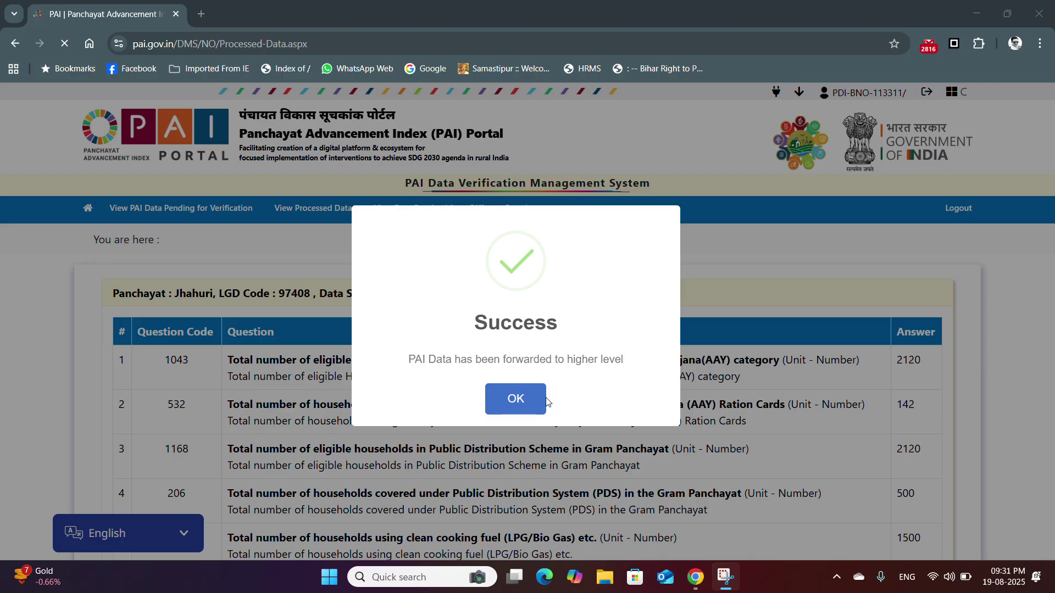
click(520, 400)
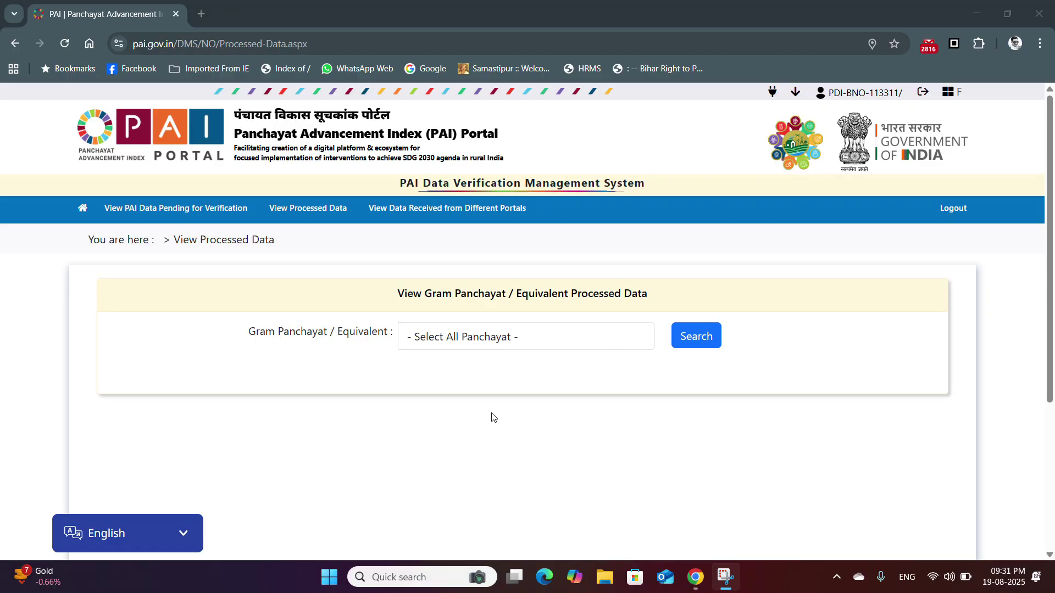
Step: List the processed data for all panchayats and check the actions available for the Jhahuri entry
click(676, 345)
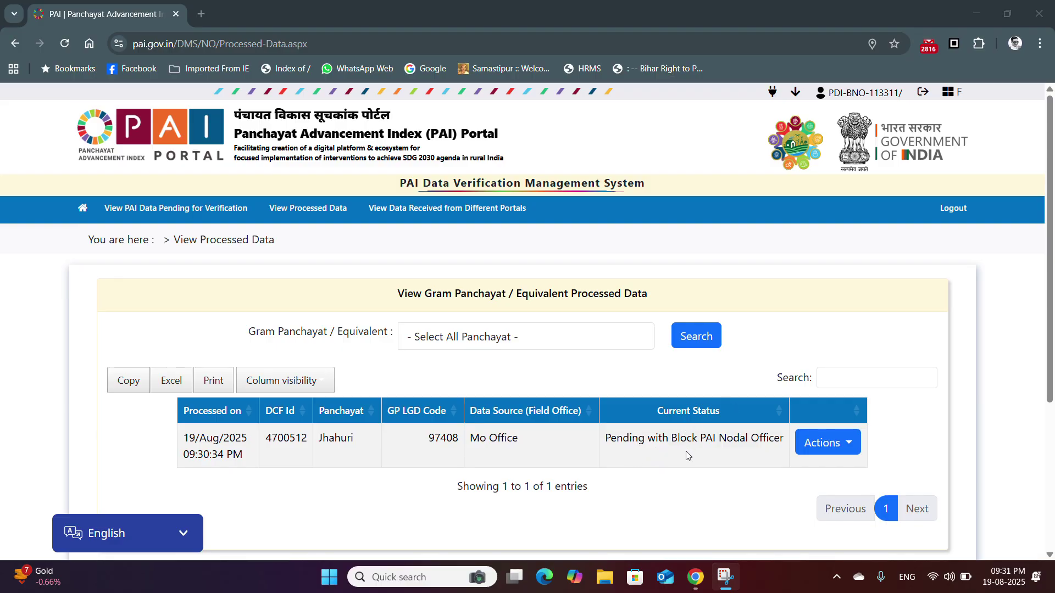
click(848, 443)
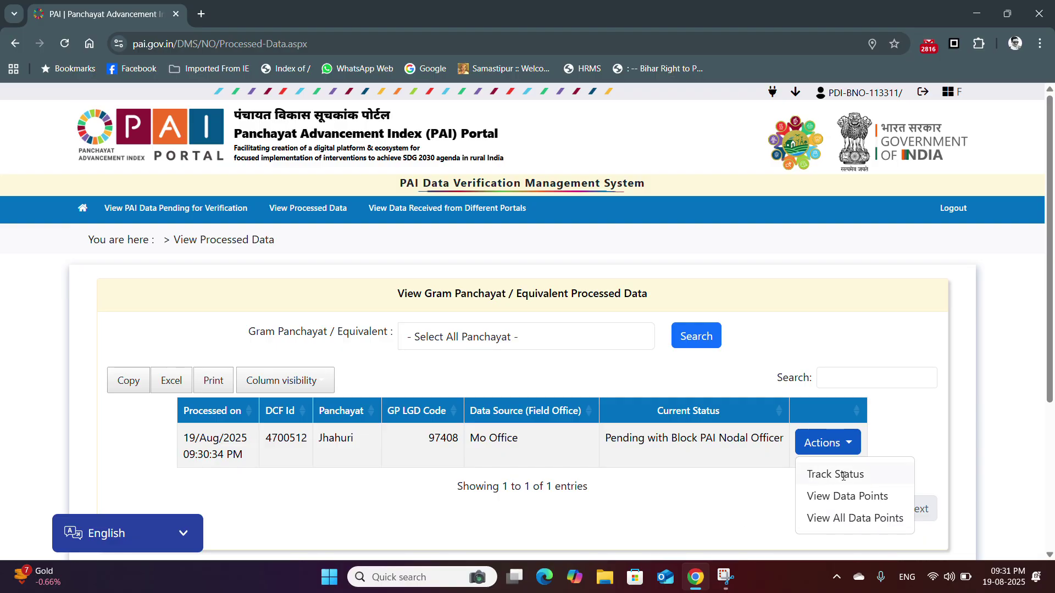
scroll(690, 490, down, 3)
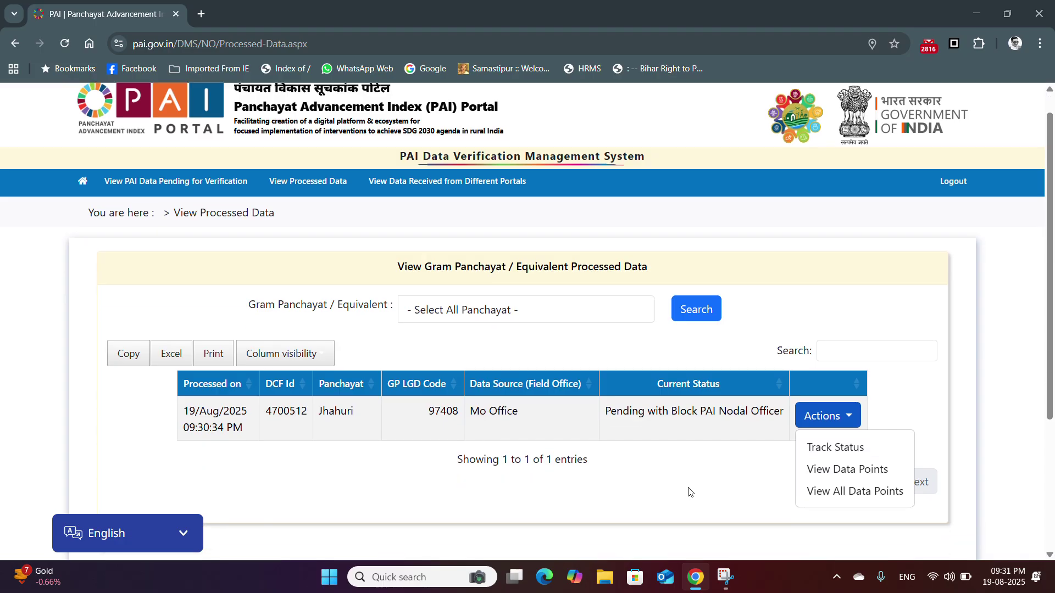
click(690, 491)
scroll(698, 449, up, 3)
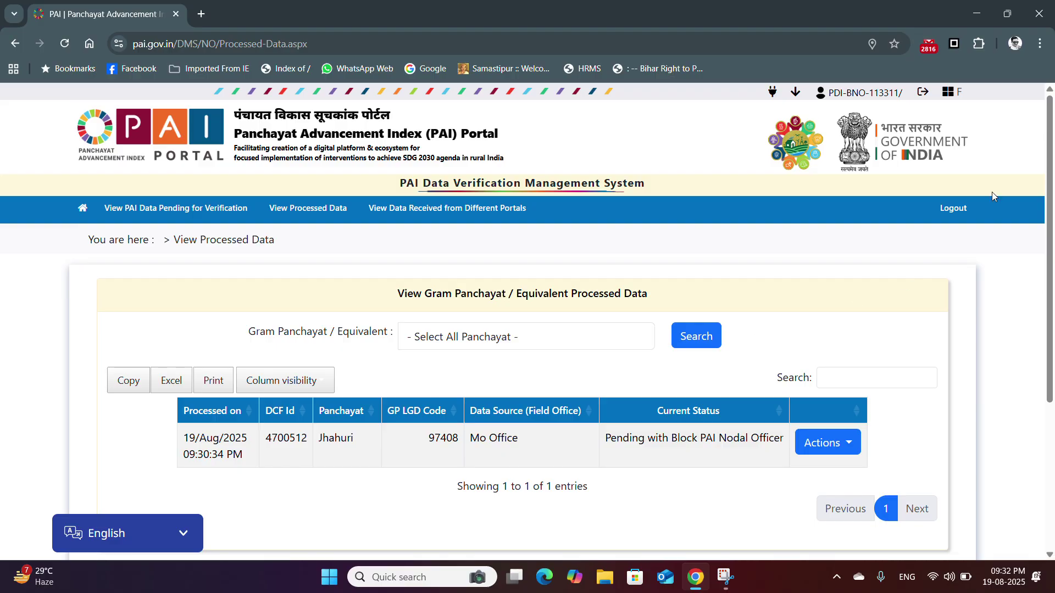
Step: Switch to the Laukahi block admin login with its saved username, password and the captcha code, and confirm the registered mobile number as correct
click(947, 214)
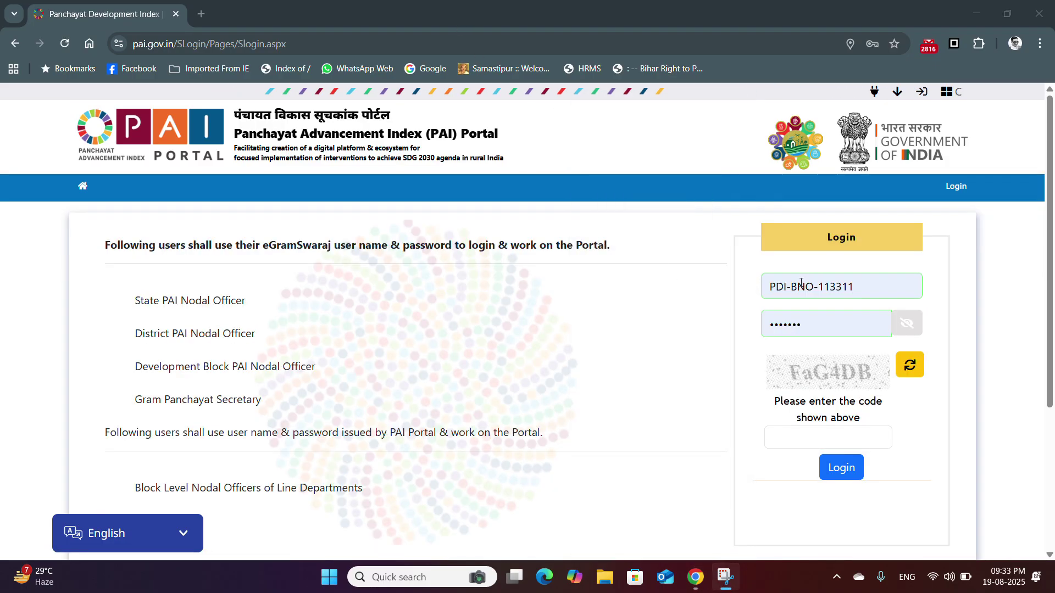
click(802, 285)
scroll(668, 302, down, 3)
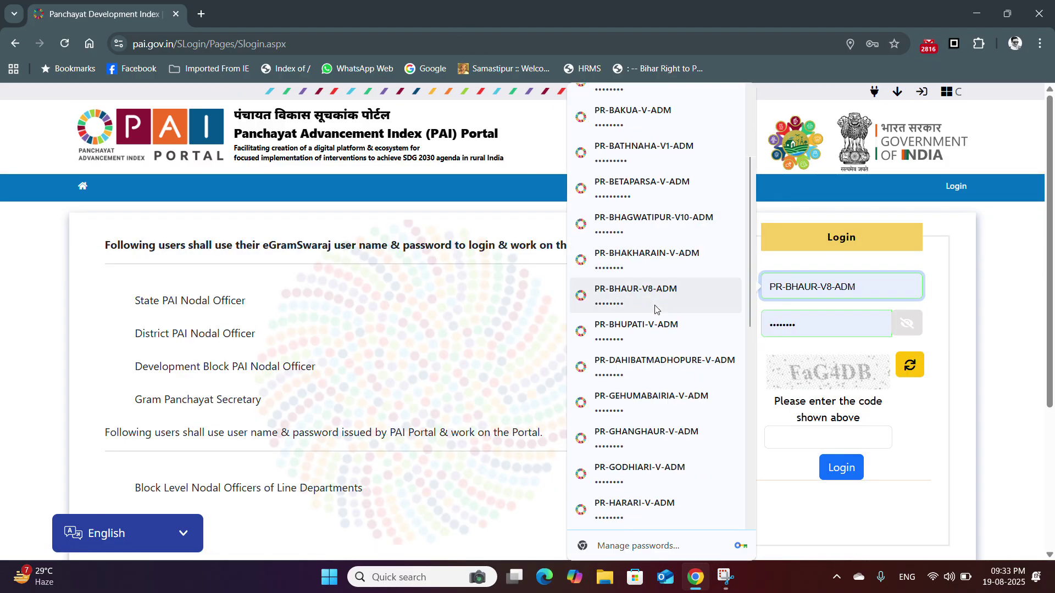
scroll(655, 310, down, 3)
scroll(655, 309, down, 3)
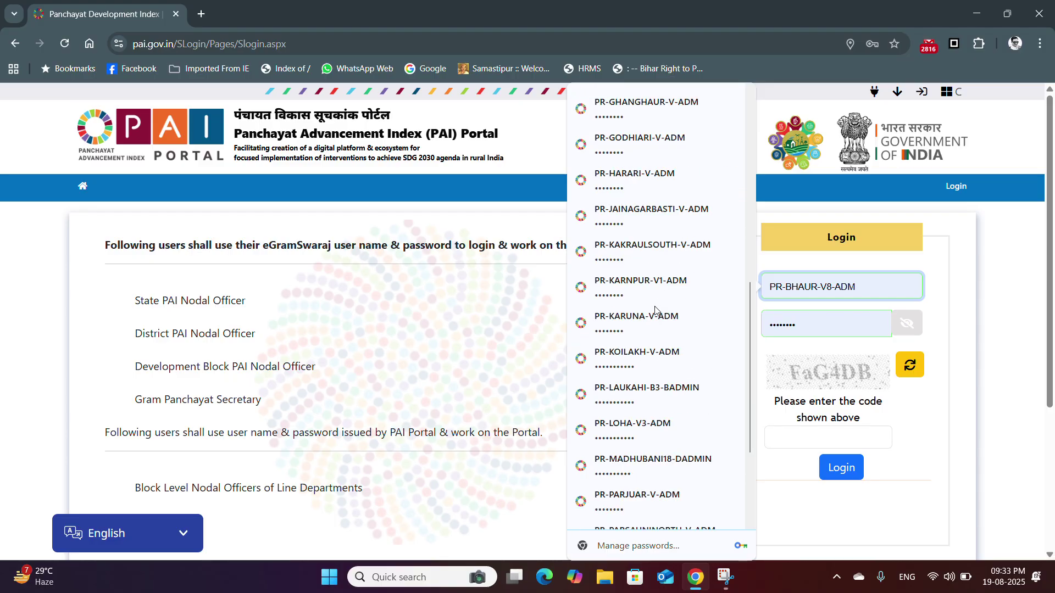
click(661, 392)
click(840, 467)
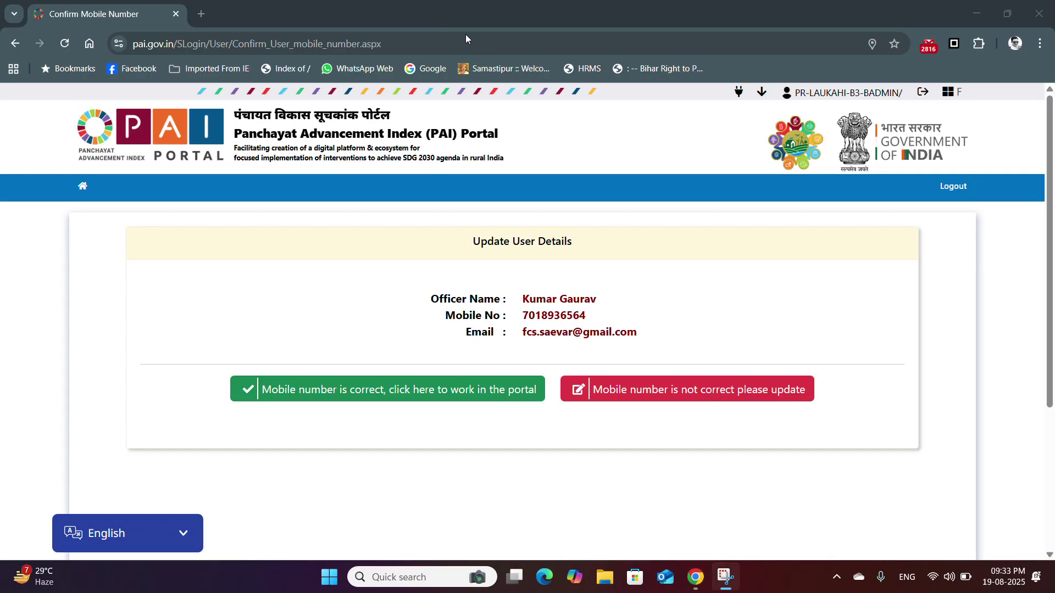
click(324, 394)
click(324, 395)
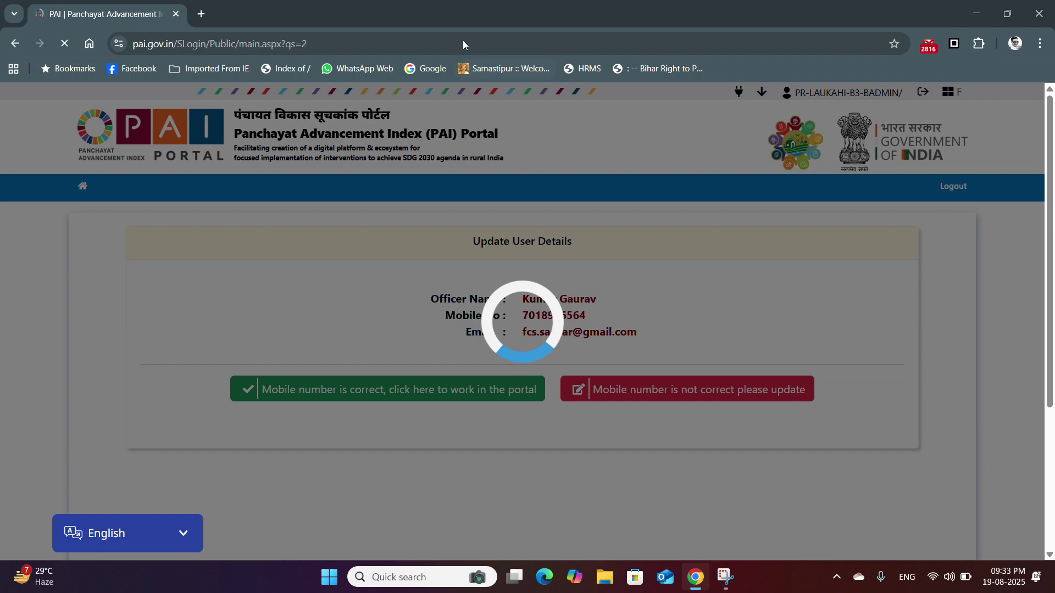
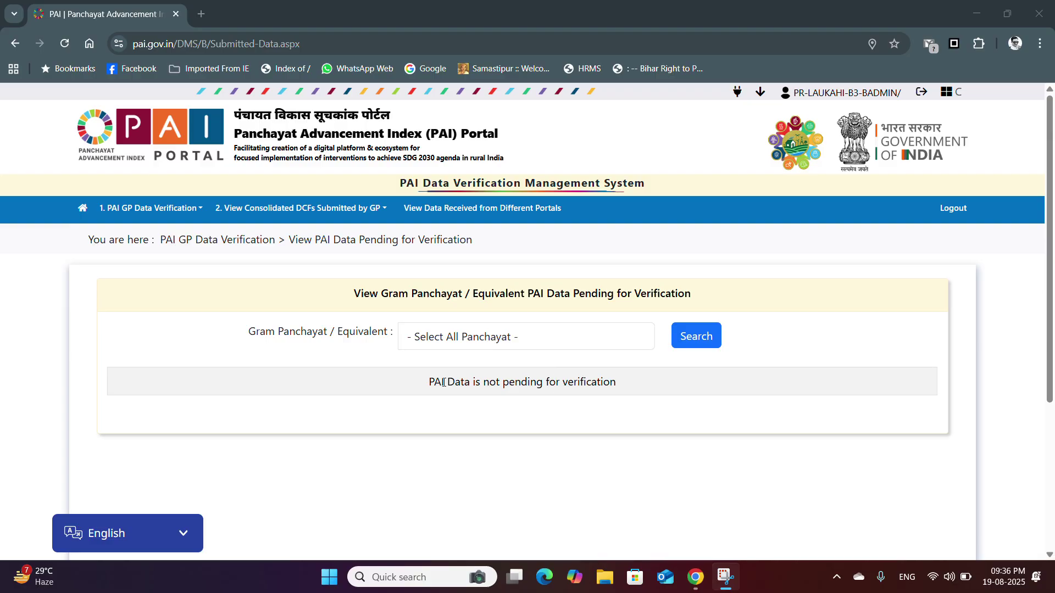
Step: Return to the portal's system selection and open the Block Level Nodal Officer Management System
click(83, 209)
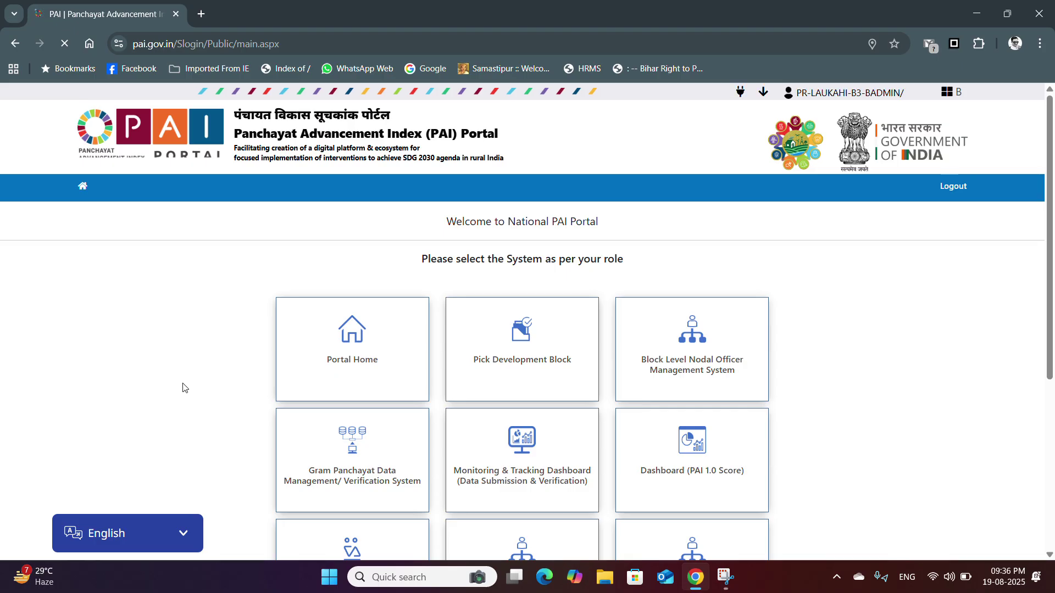
click(712, 365)
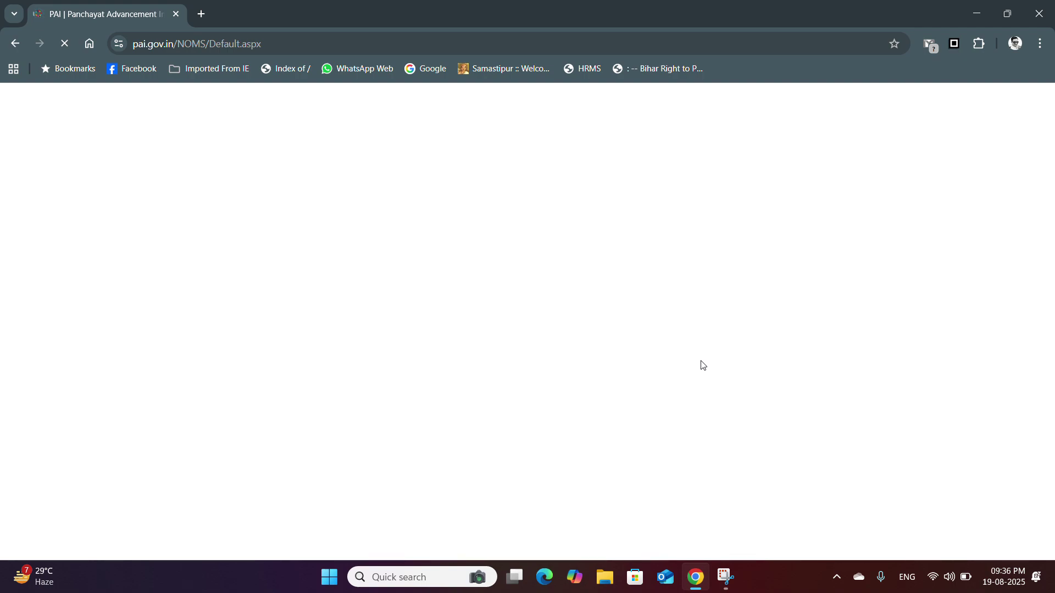
click(450, 18)
Step: View the registered block nodal officers of the Block Veterinary Office [98]
mouse_move(120, 208)
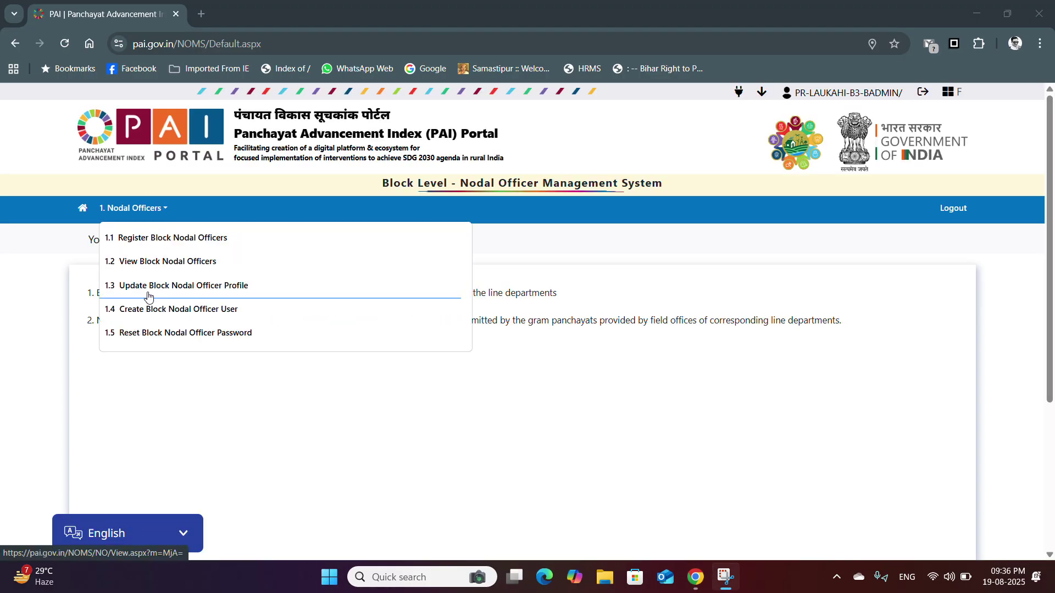
click(169, 266)
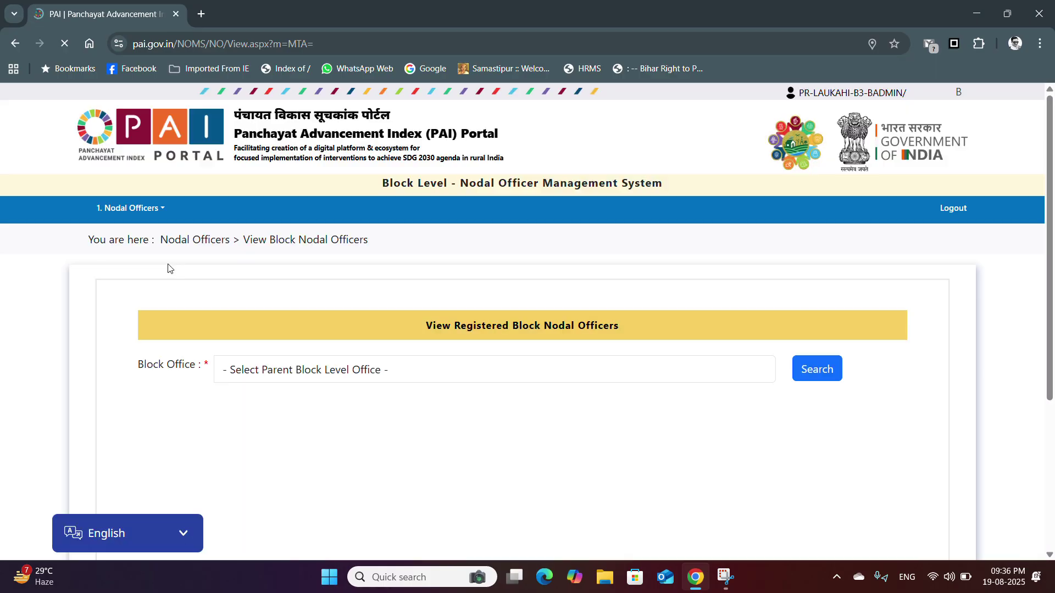
click(348, 372)
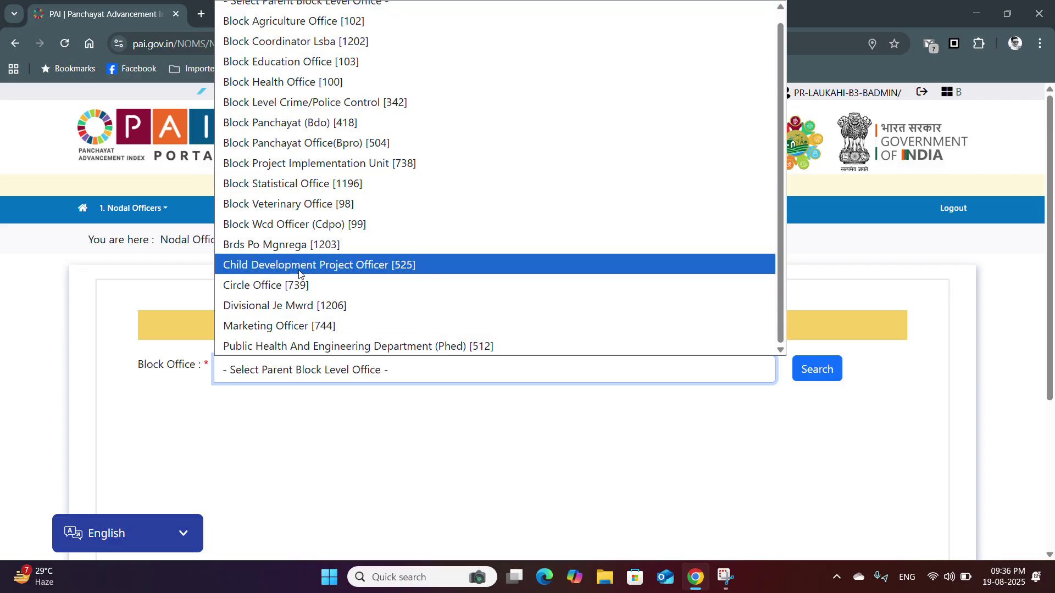
click(306, 292)
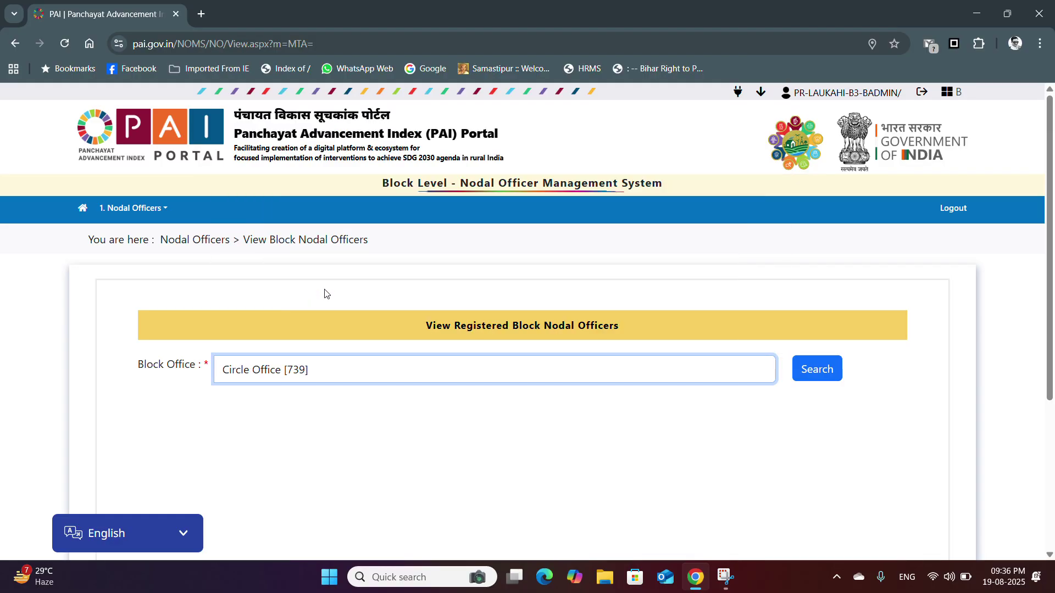
click(307, 371)
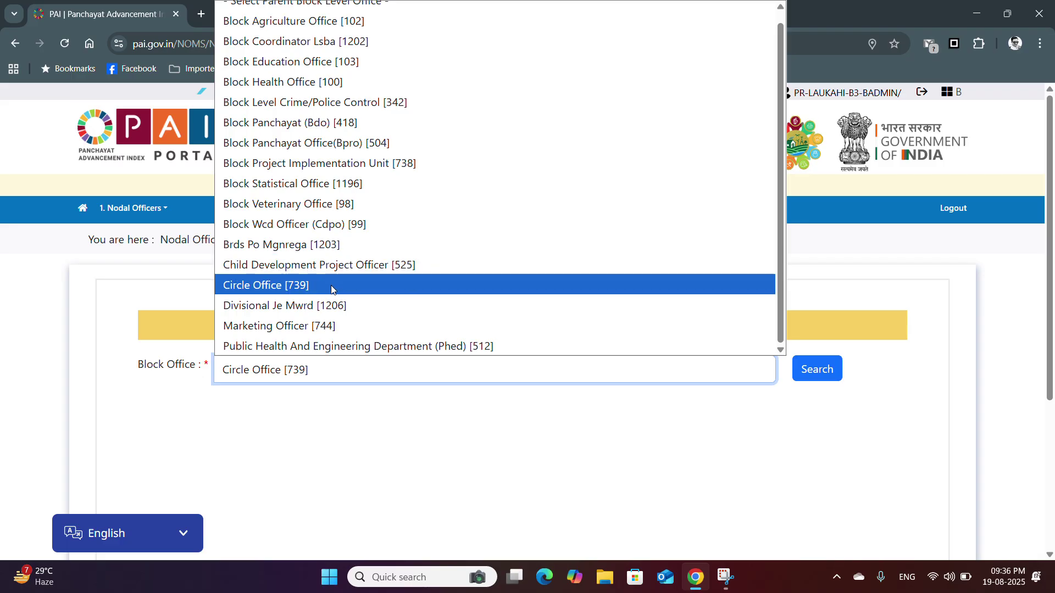
click(352, 203)
click(805, 378)
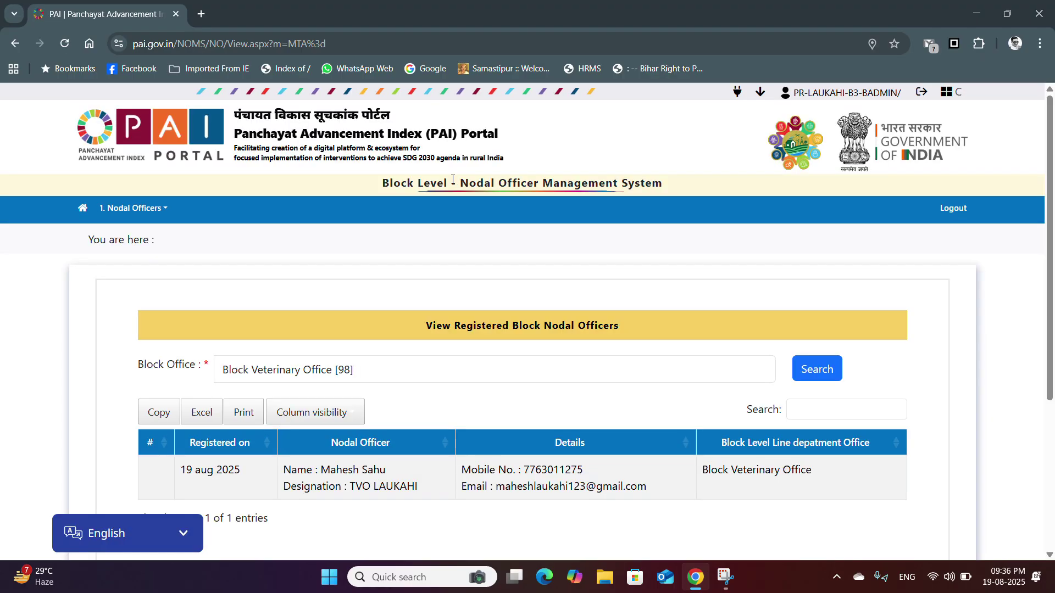
scroll(438, 256, down, 3)
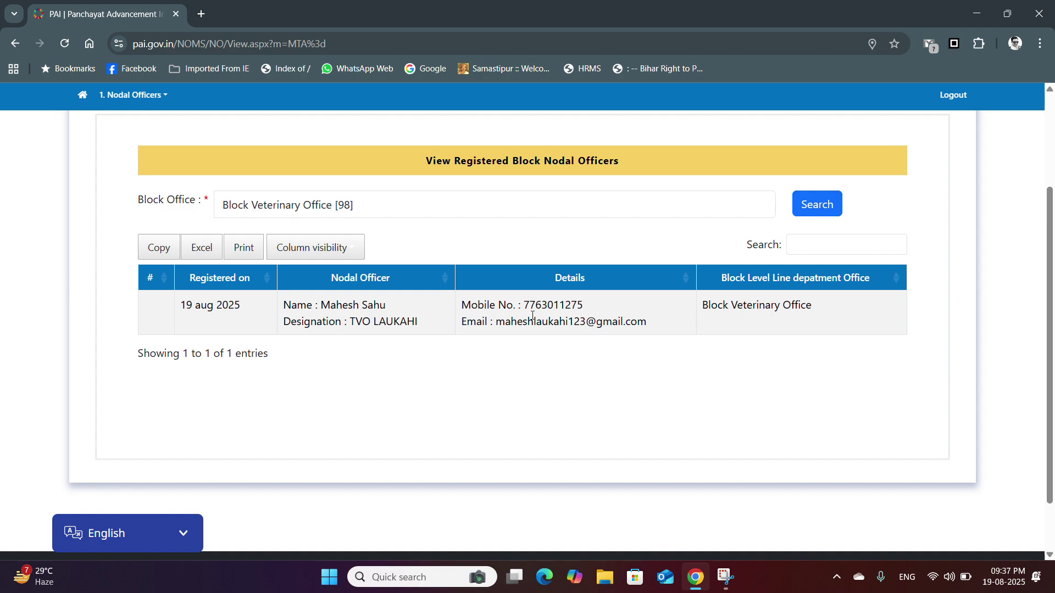
scroll(173, 335, up, 3)
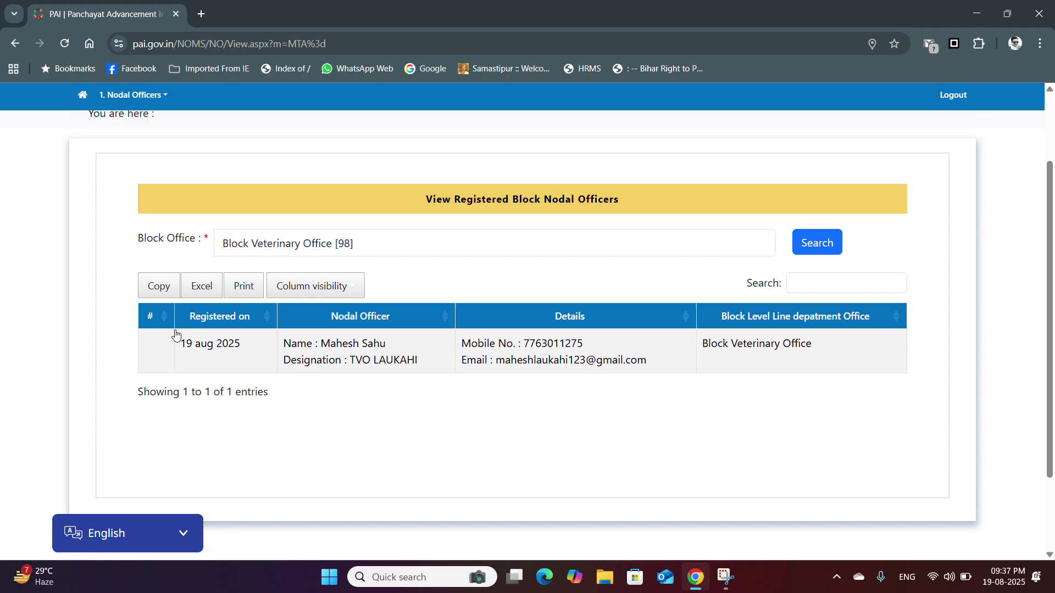
Step: Find the Block Veterinary Office [98] nodal officer for a profile update and open the officer's details for editing
click(165, 208)
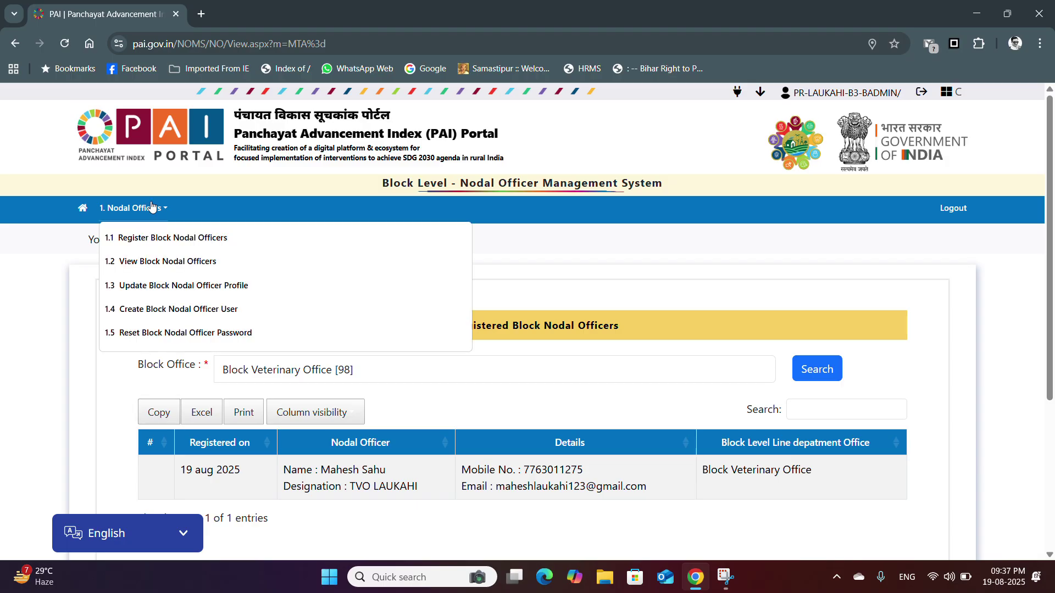
click(158, 289)
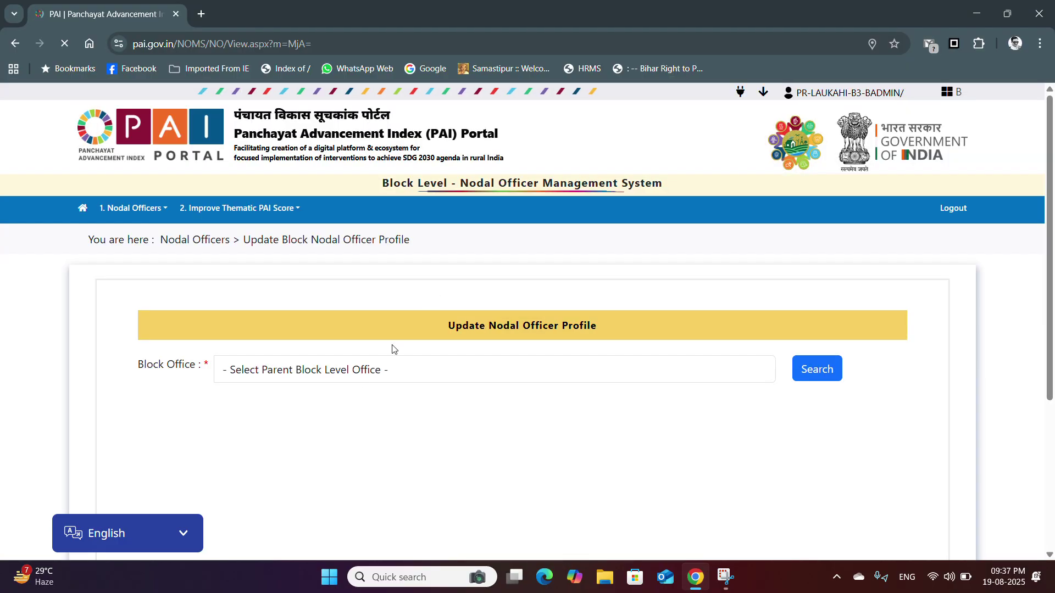
click(346, 377)
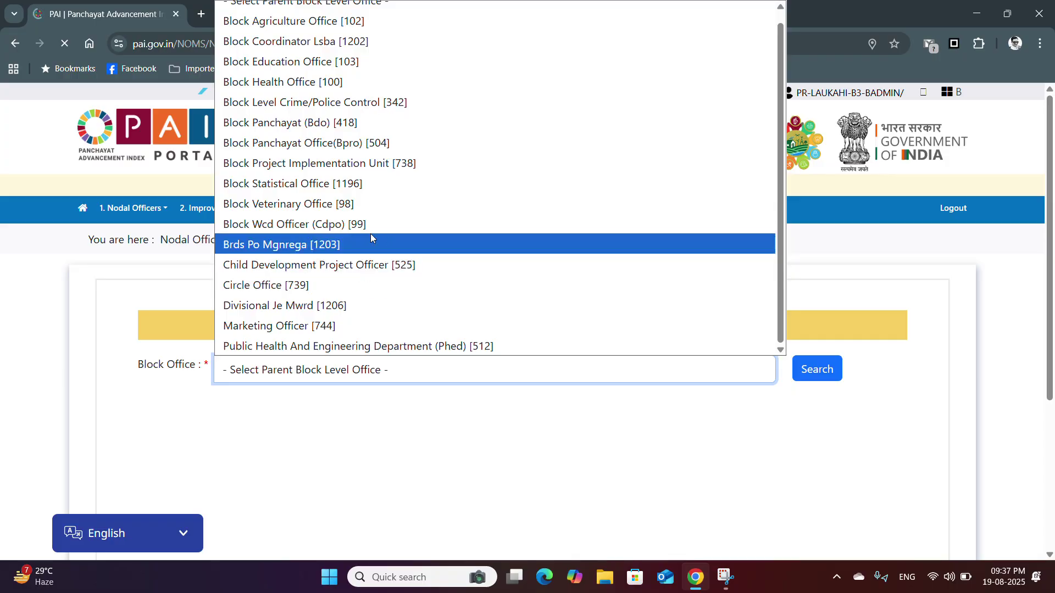
click(373, 204)
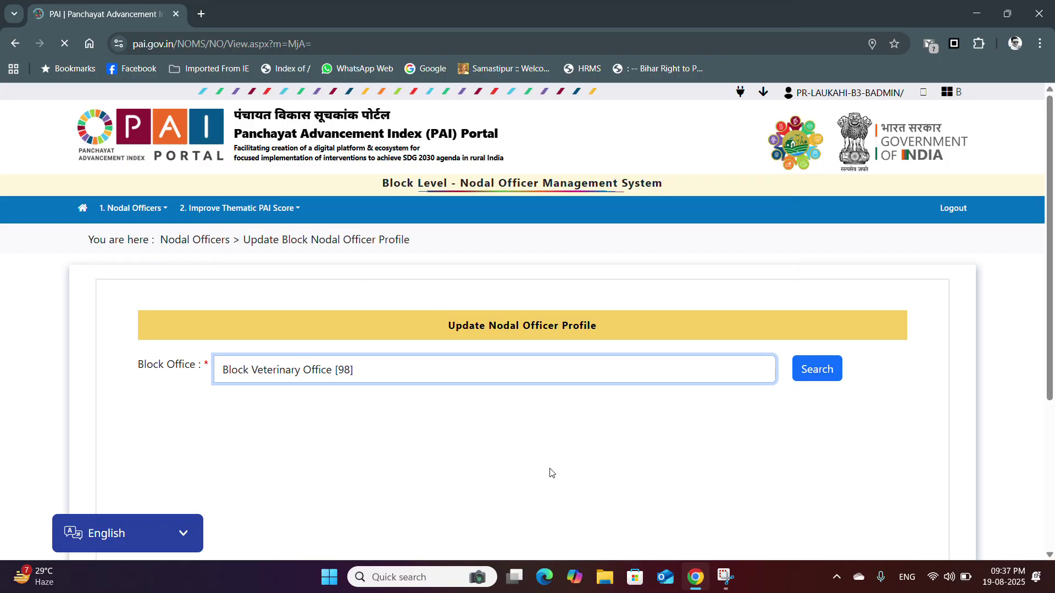
click(817, 368)
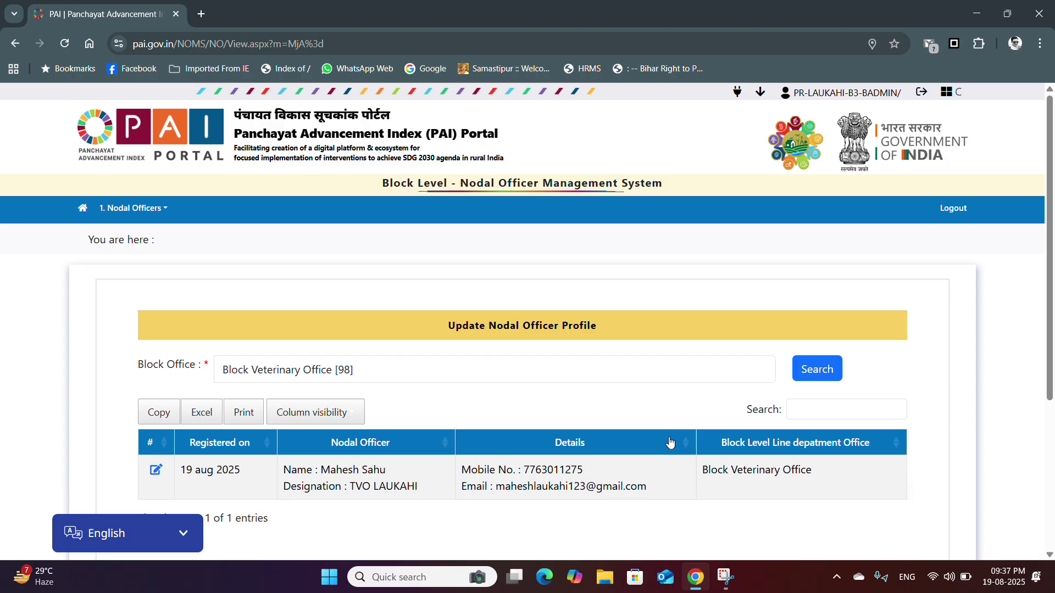
scroll(670, 443, down, 3)
click(156, 305)
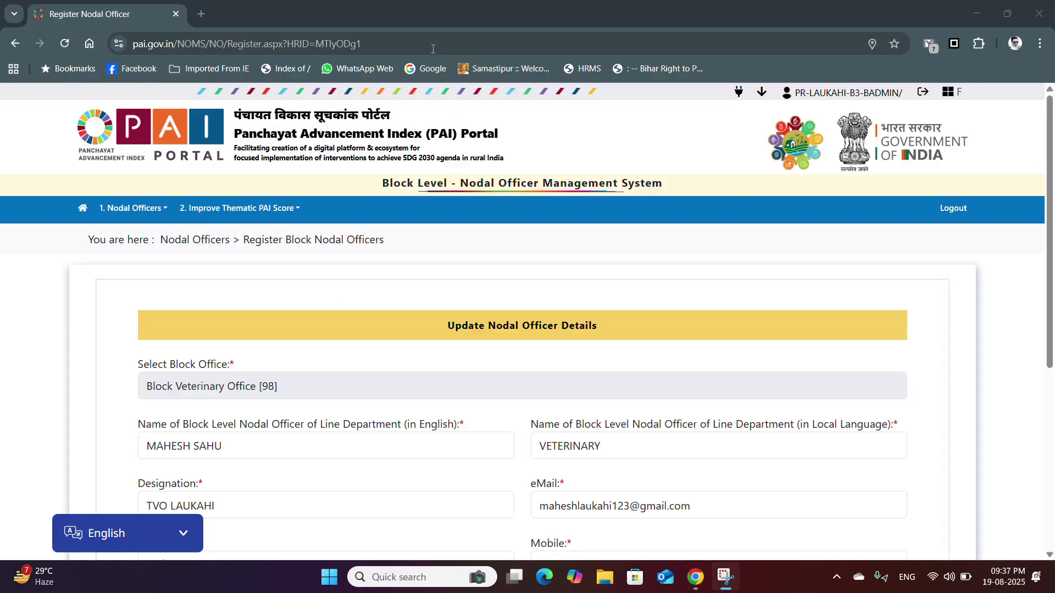
Step: Review the veterinary nodal officer's details and submit the profile update
scroll(283, 346, down, 4)
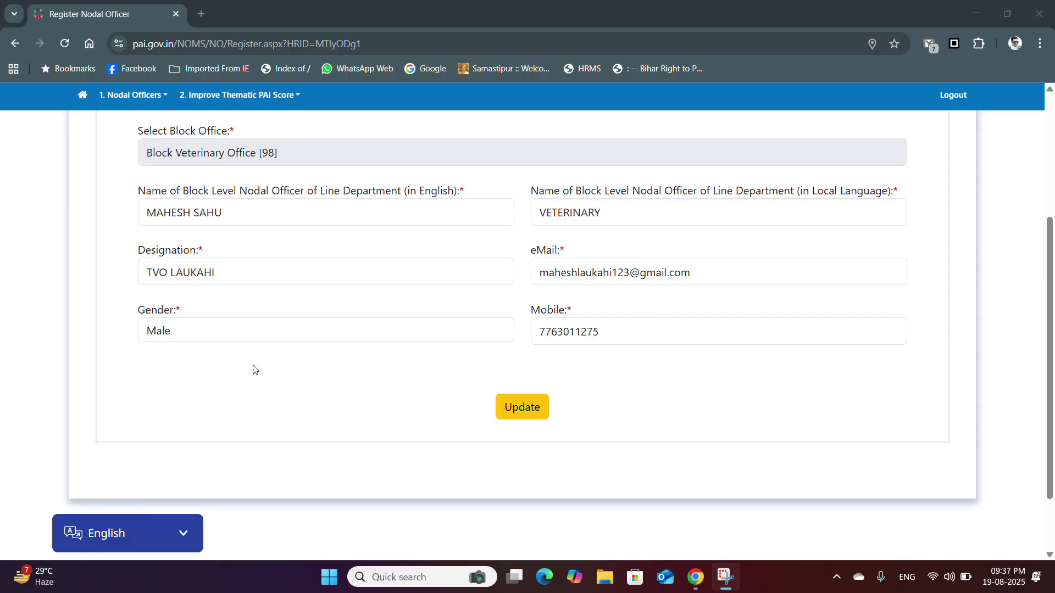
click(532, 409)
click(532, 409)
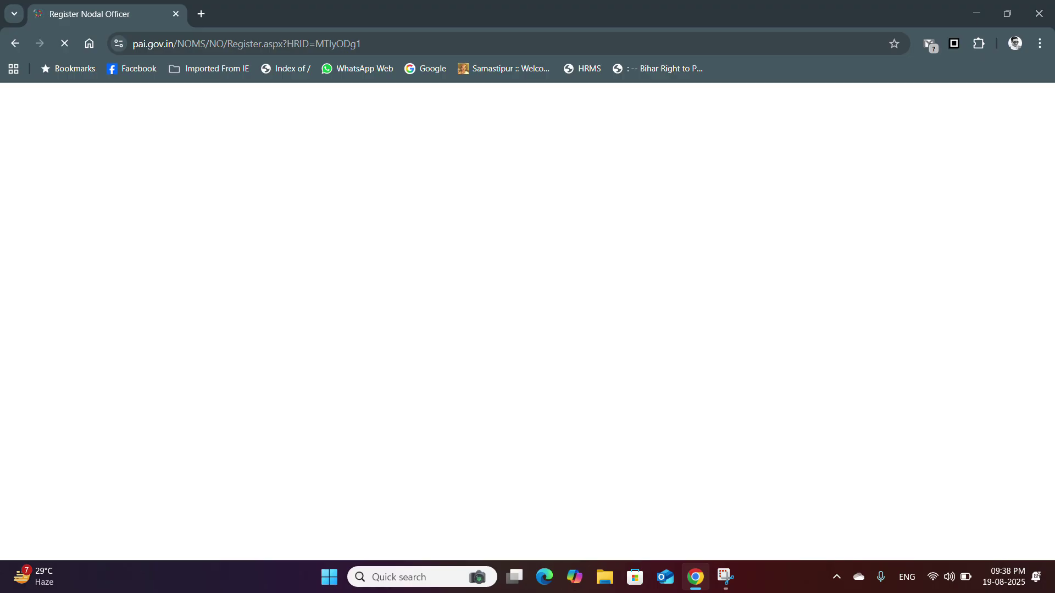
Step: Search the registered block nodal officers again for the Block Veterinary Office [98] to check the submitted profile
click(456, 21)
click(314, 381)
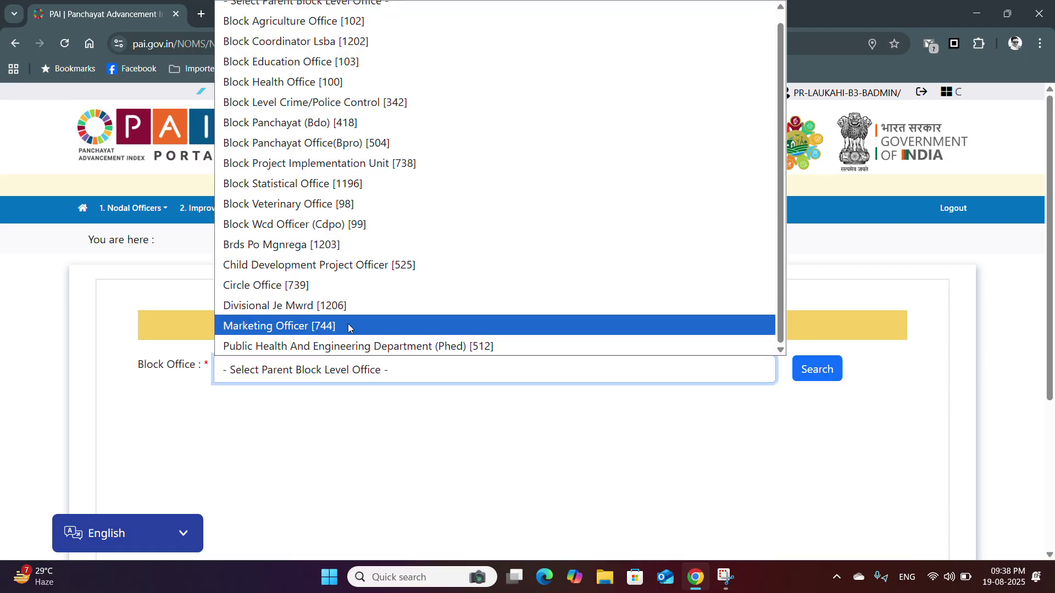
click(384, 205)
click(817, 369)
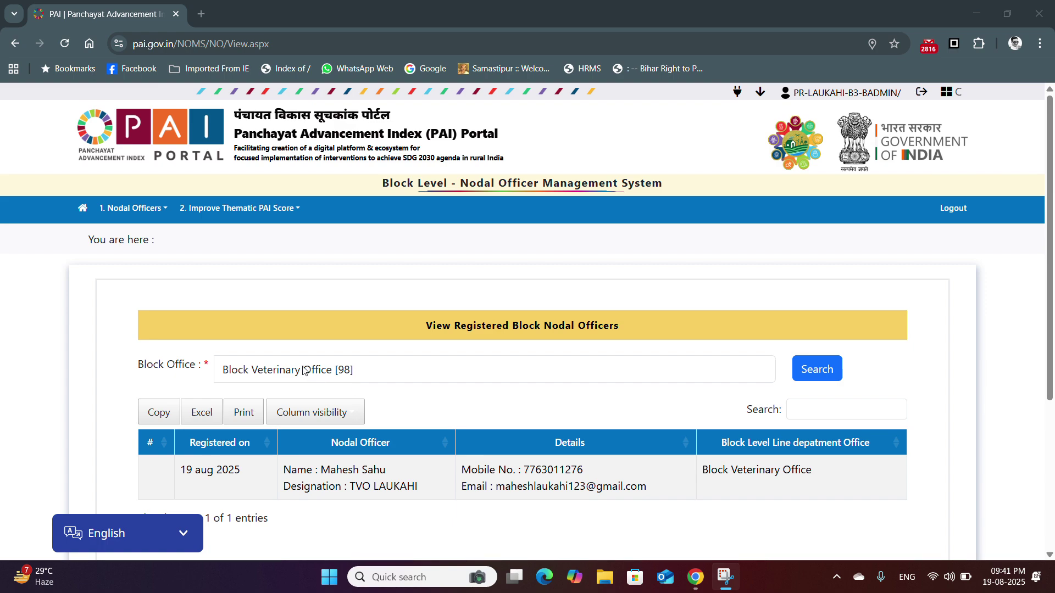
Step: Look up the registered block nodal officer of the Block Level Crime/Police Control [342] office
mouse_move(135, 209)
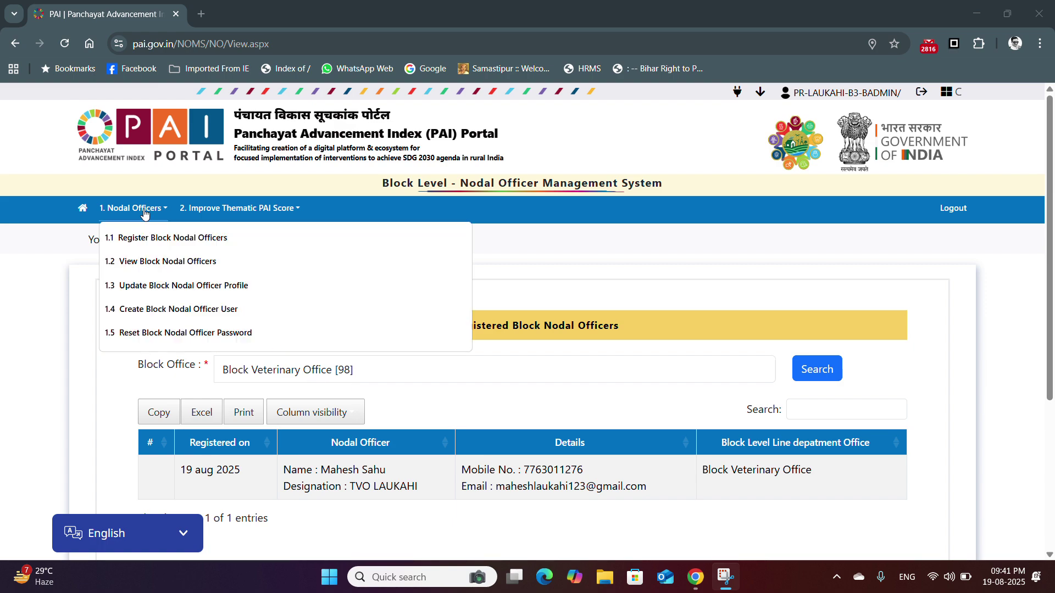
click(174, 267)
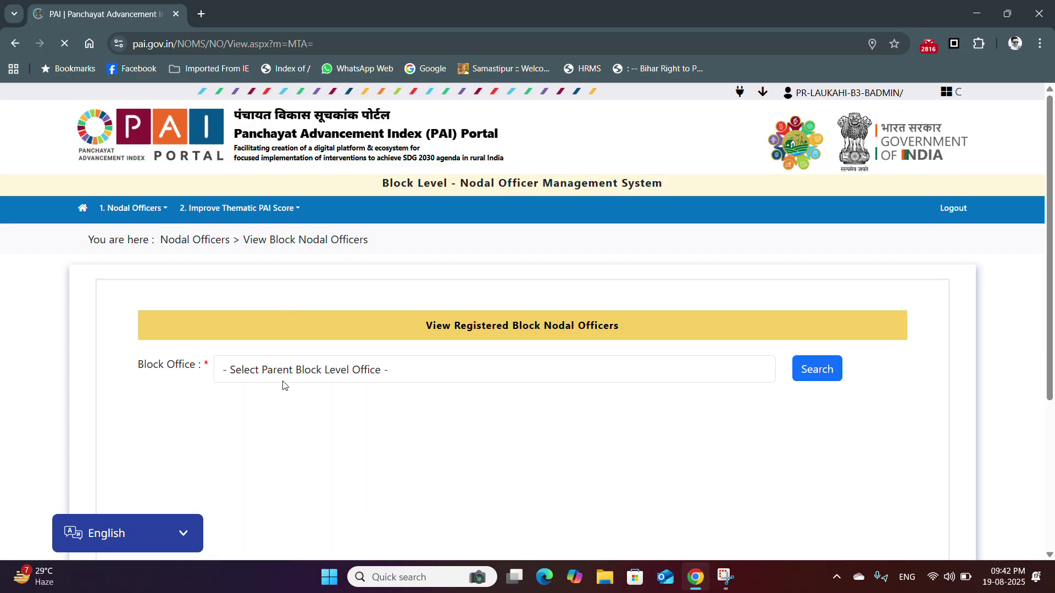
click(284, 374)
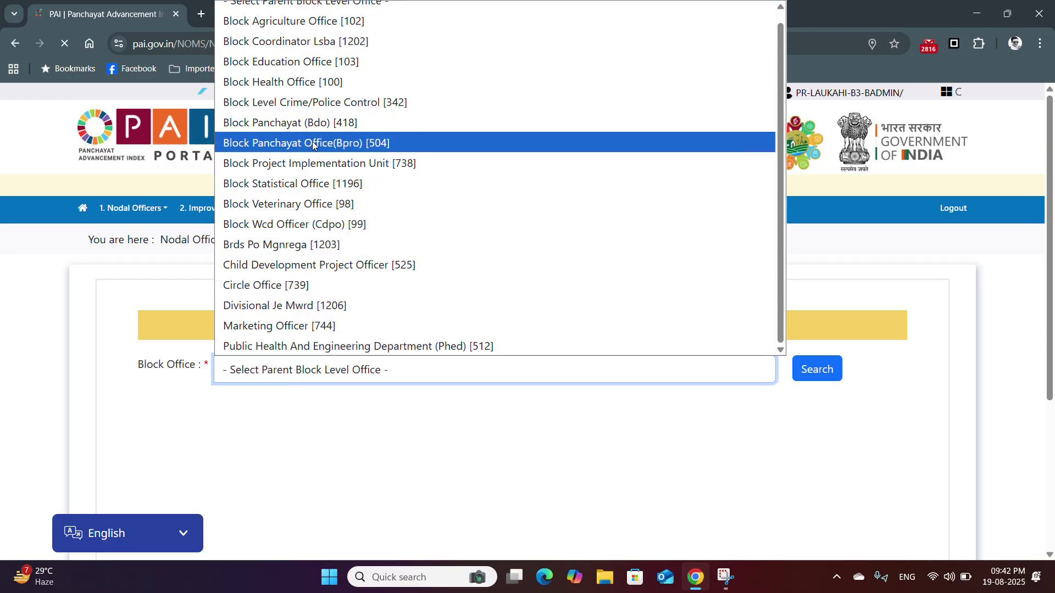
click(322, 102)
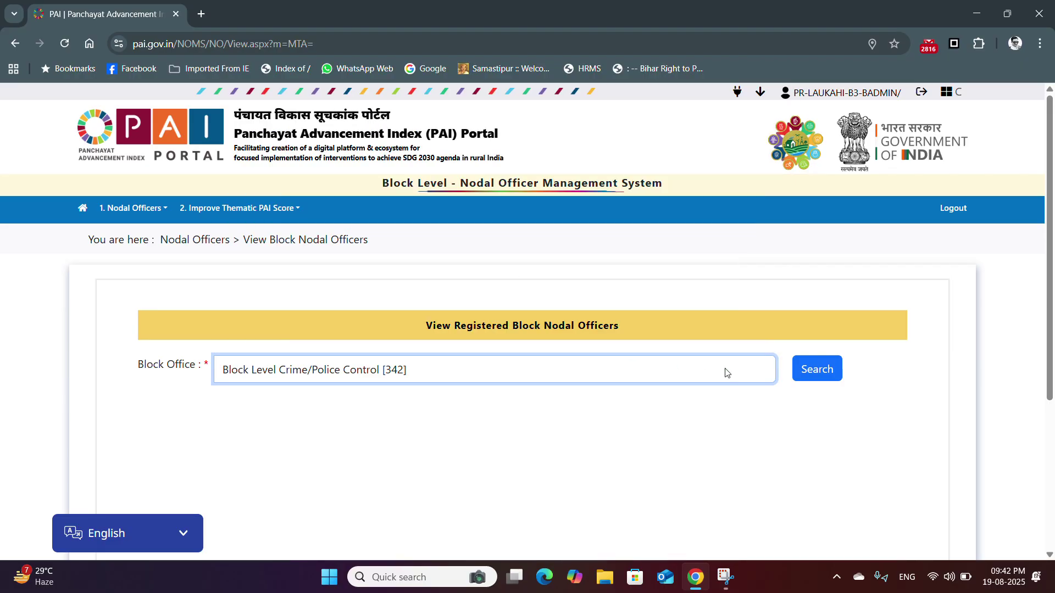
click(812, 369)
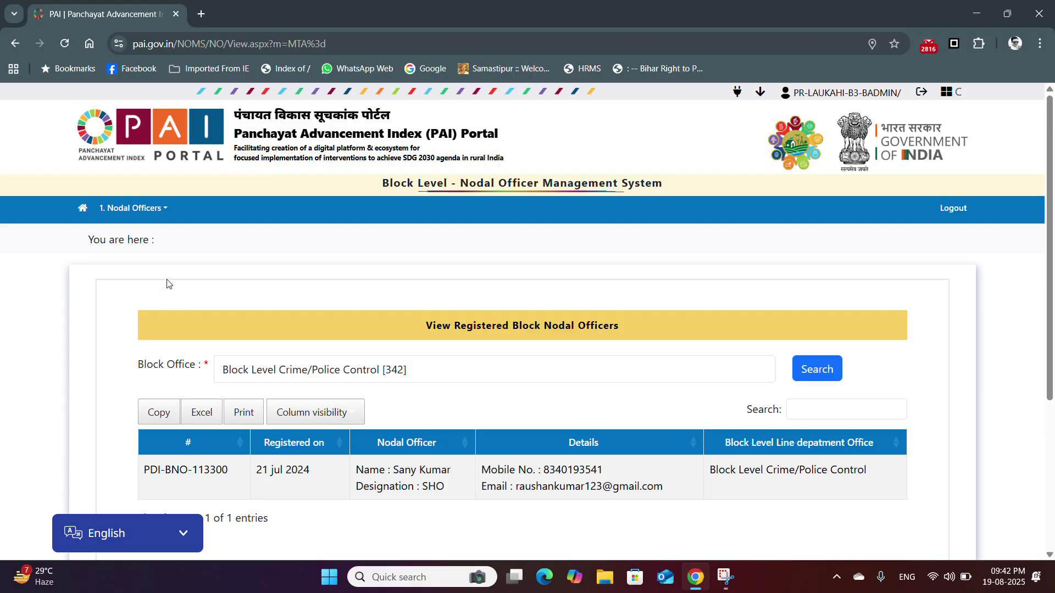
Step: Open the page for updating a block nodal officer's profile
click(132, 208)
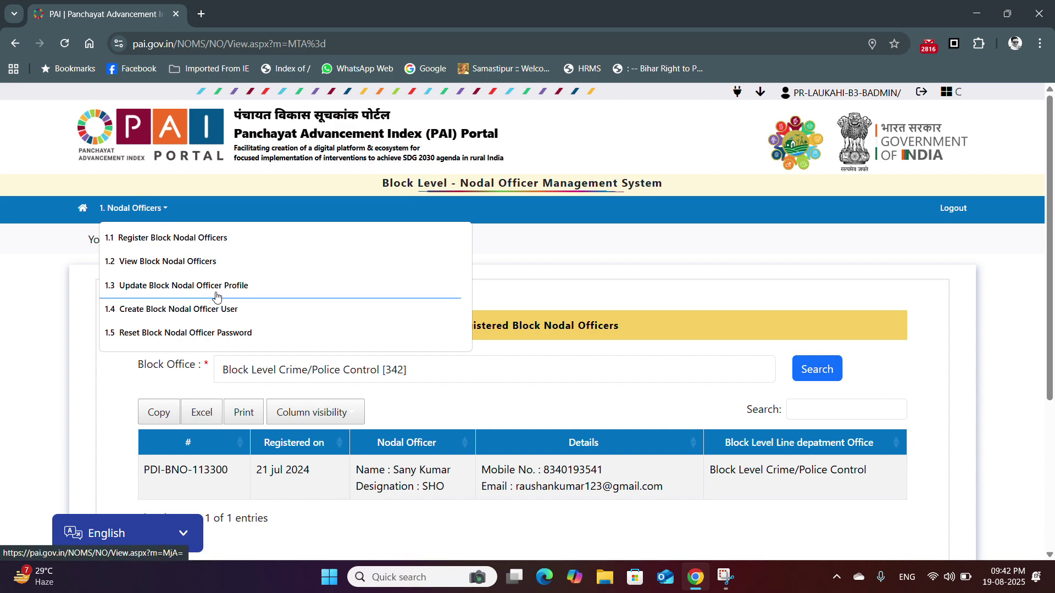